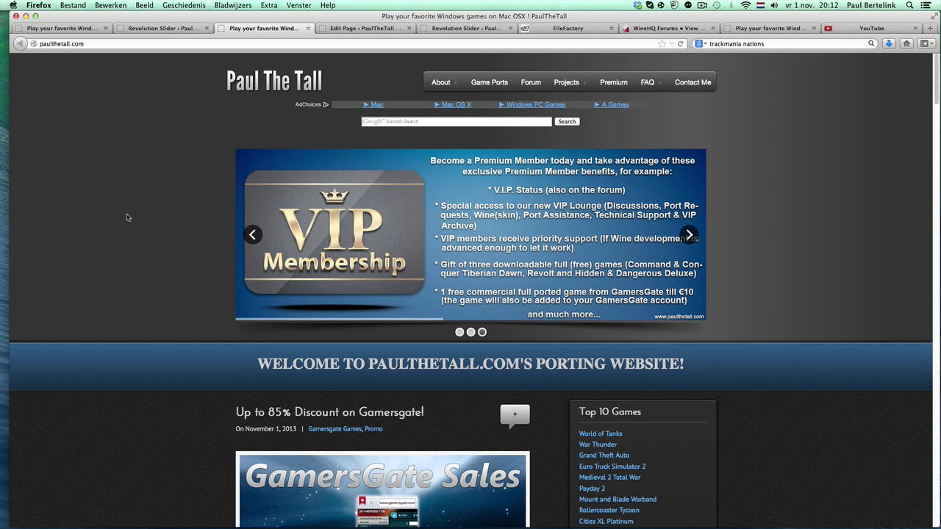
scroll(127, 219, down, 1)
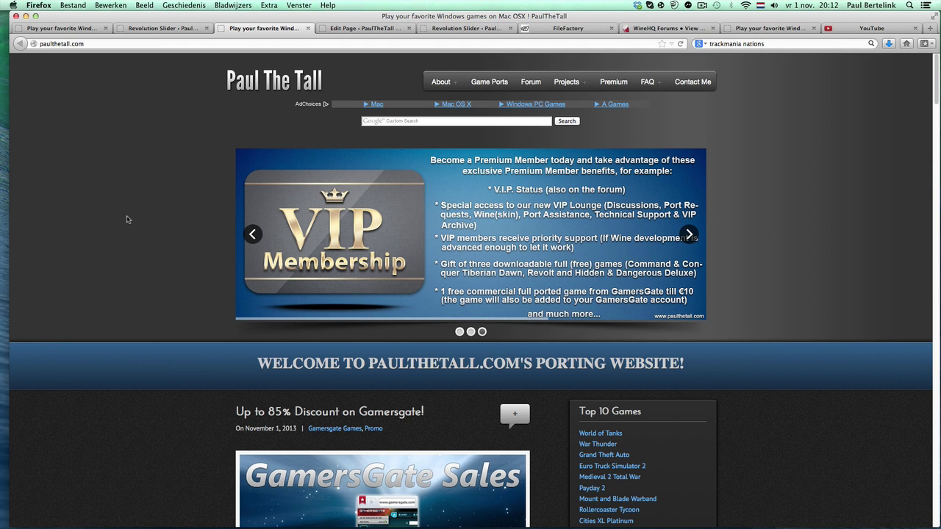
scroll(126, 219, down, 5)
scroll(126, 219, down, 10)
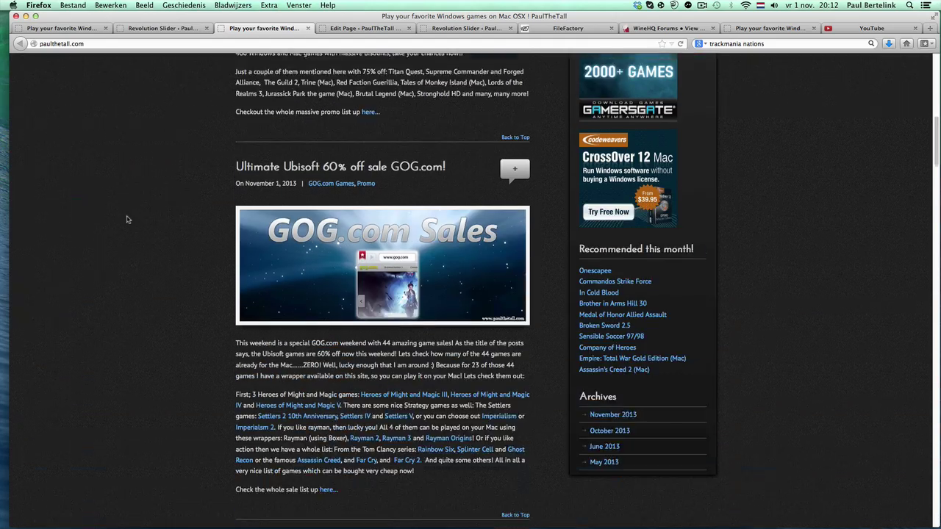
scroll(126, 219, down, 15)
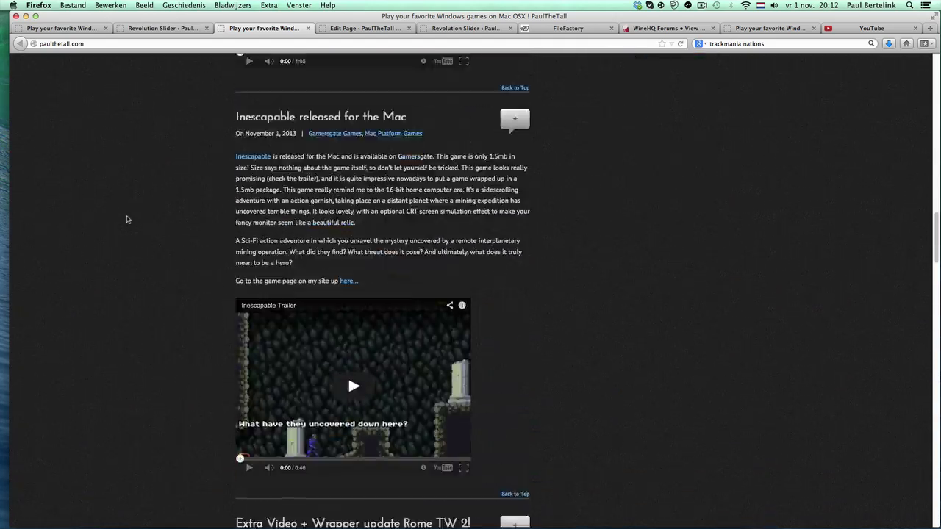
scroll(127, 219, down, 20)
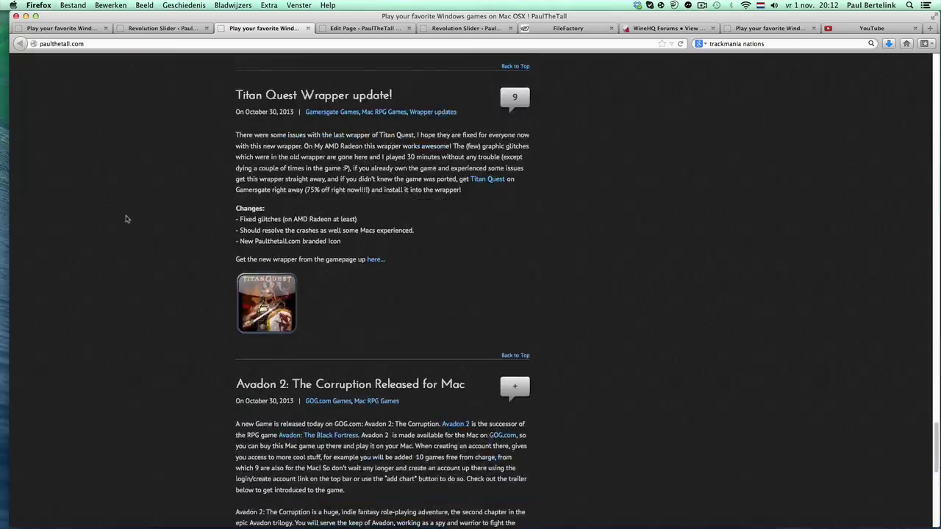
scroll(126, 219, down, 3)
scroll(127, 219, up, 20)
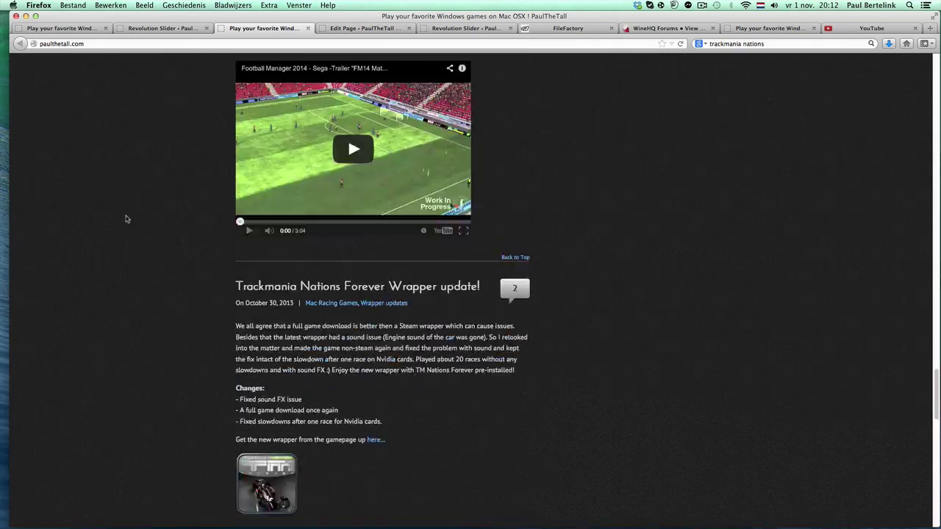
scroll(127, 219, up, 20)
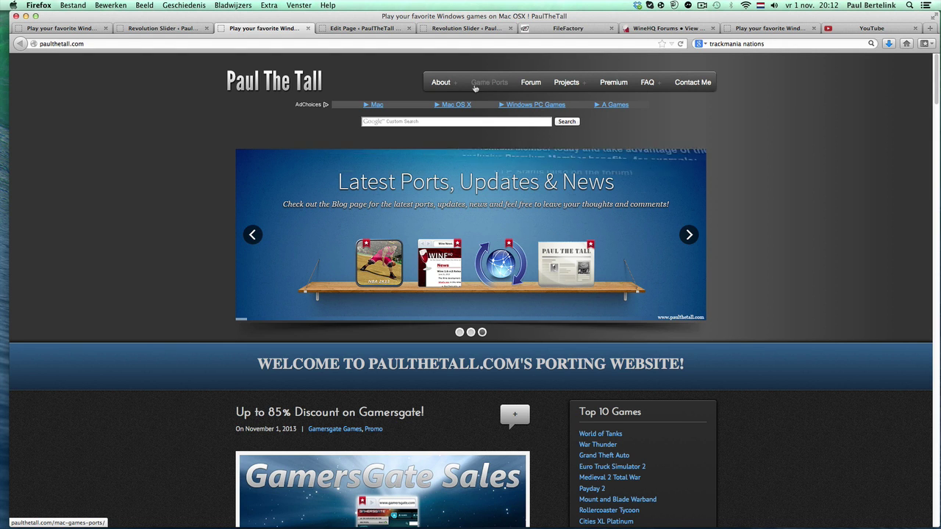
scroll(402, 197, down, 6)
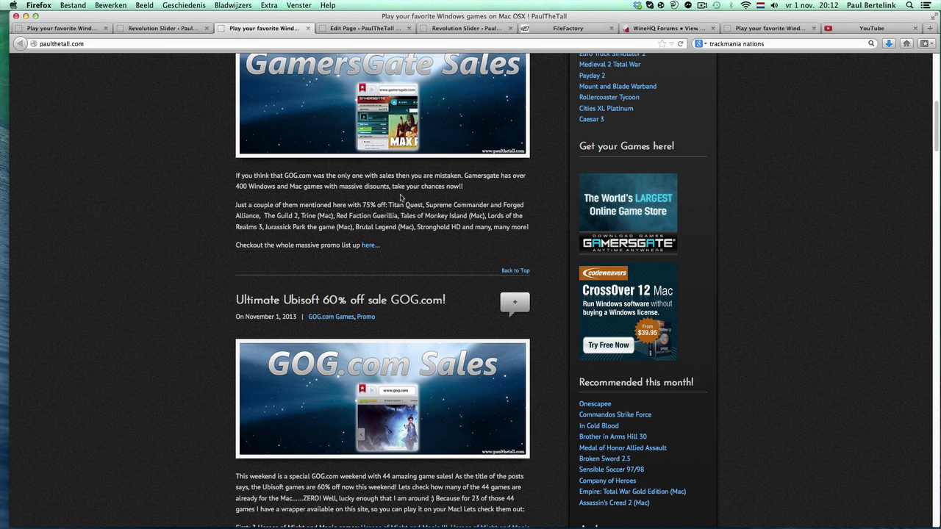
scroll(401, 197, up, 5)
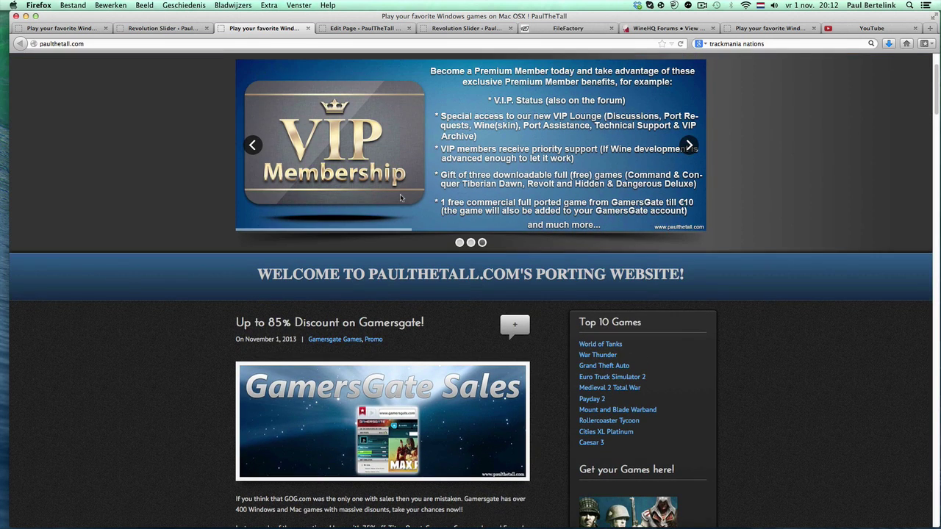
scroll(401, 197, up, 2)
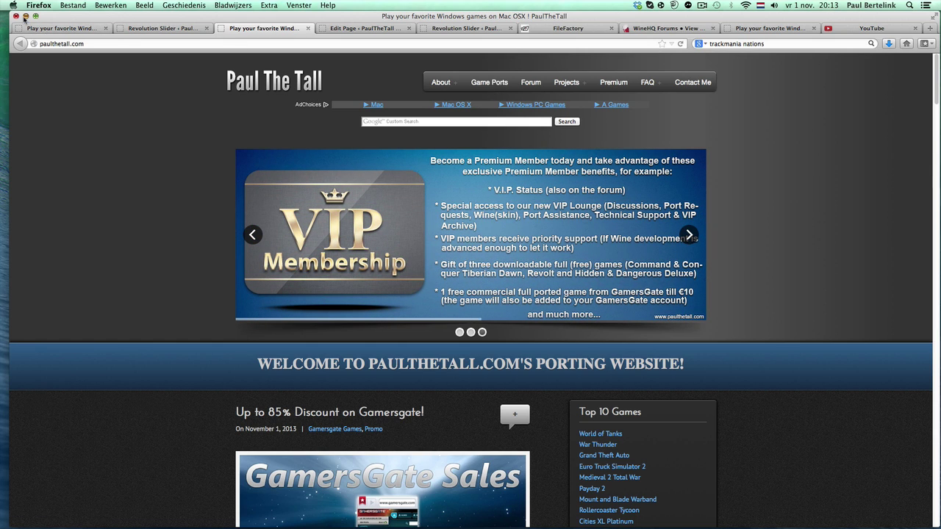
Reveal the desktop, open the Games folder and launch the Company of Heroes wrapper.
key(F11)
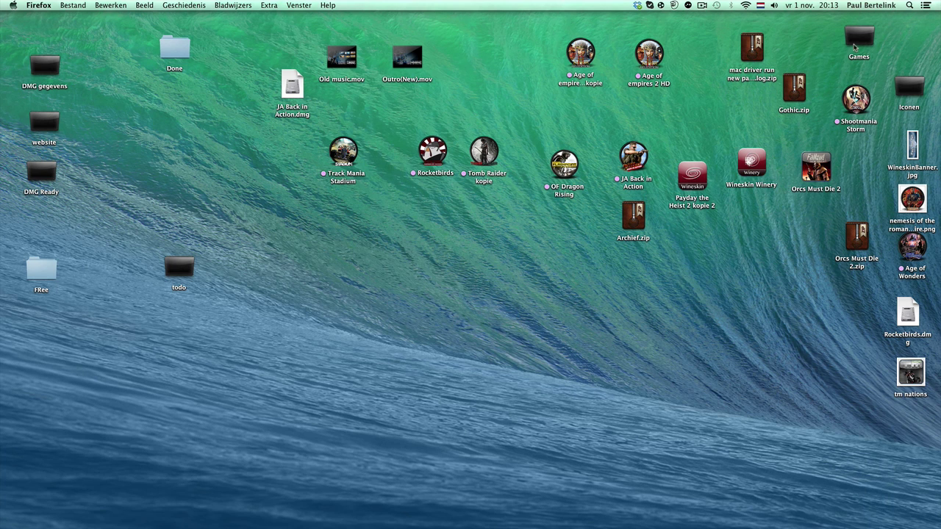
double_click(858, 44)
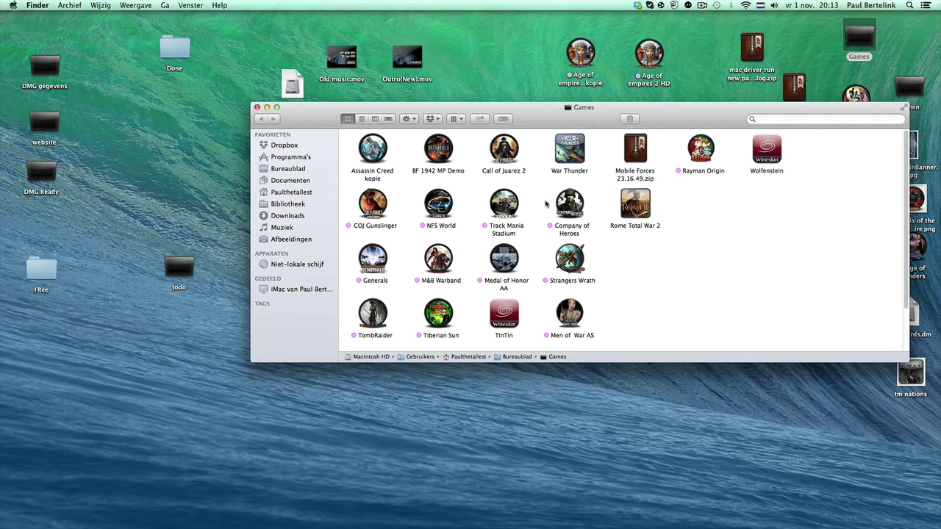
mouse_move(566, 209)
mouse_down()
mouse_move(579, 213)
mouse_move(576, 206)
mouse_up()
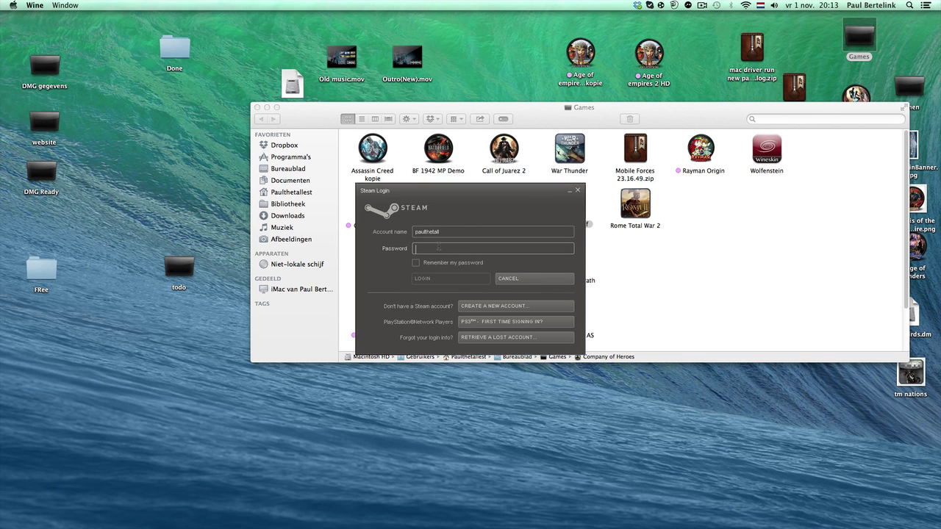
Enter the Steam account password, correcting a mistyped character, and submit the login.
text(*)
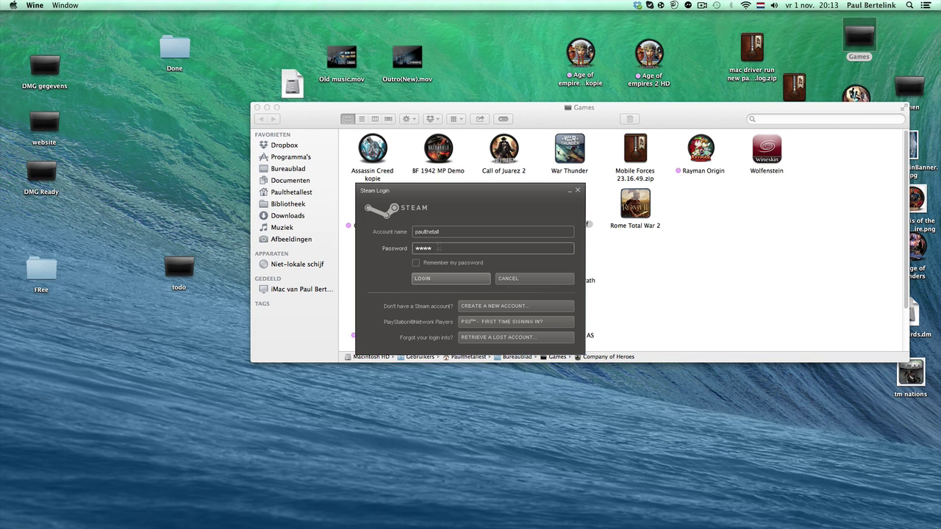
key(BackSpace)
key(BackSpace)
text(************************)
key(Return)
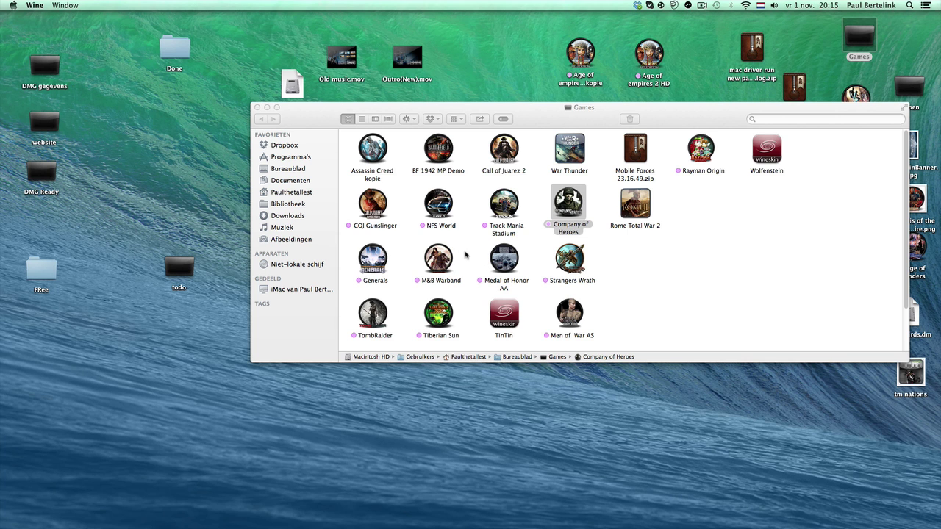
Drag the Games Finder window to a new spot on the desktop.
drag(318, 118, 258, 150)
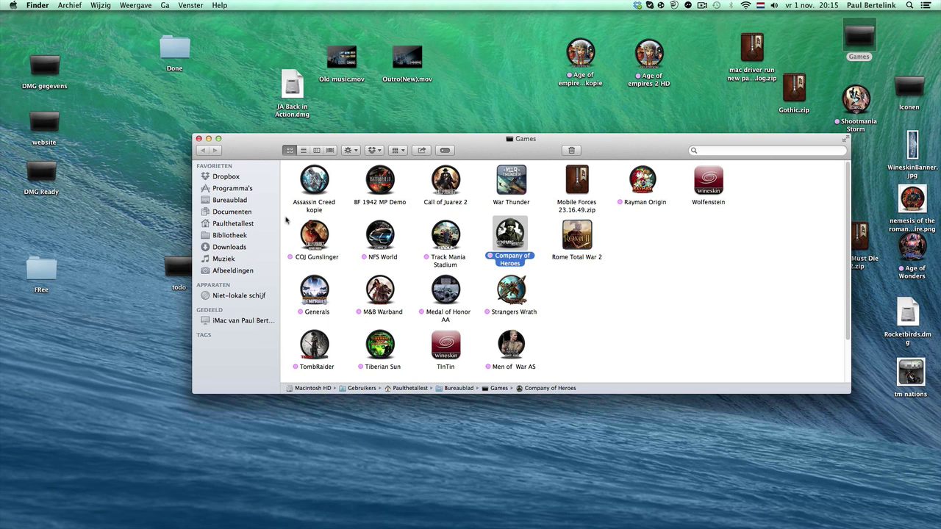
mouse_move(626, 523)
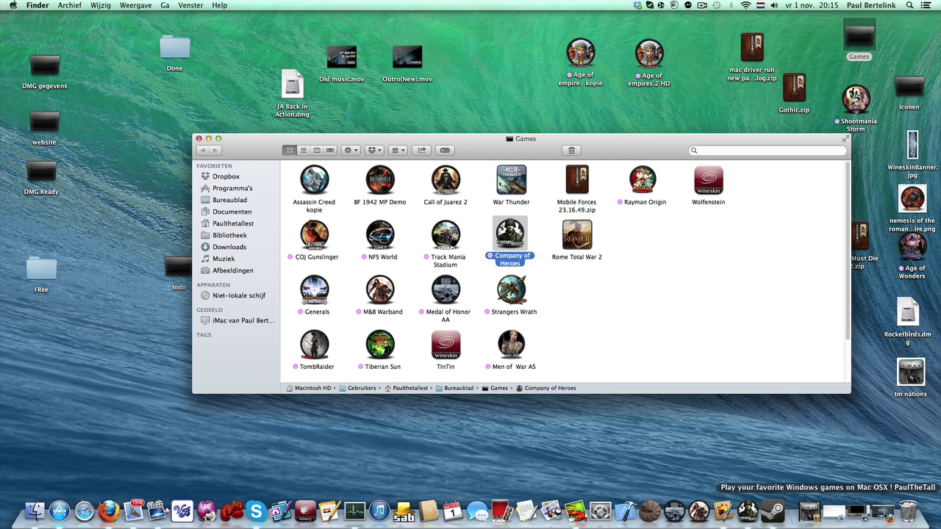
Restore Firefox, search the web for 'steam' and open the Steam installeren page.
click(884, 513)
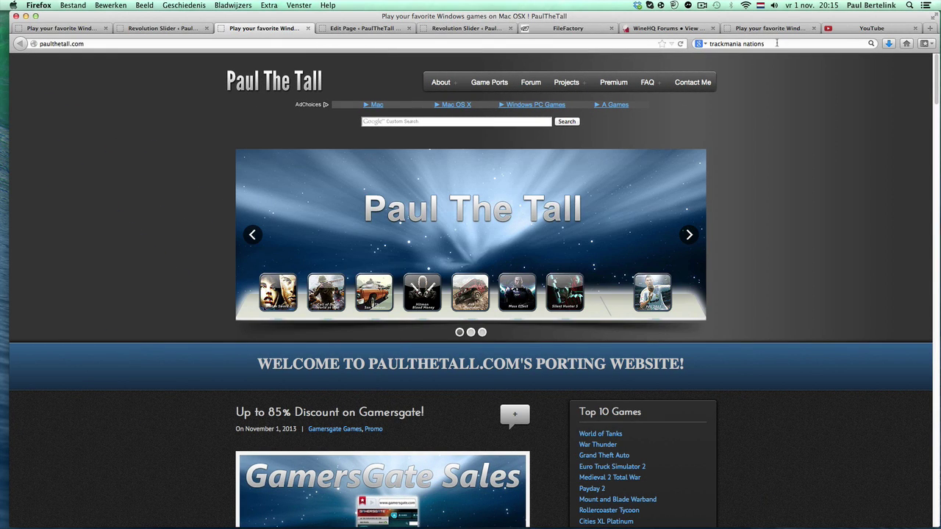
key(super+k)
text(steam)
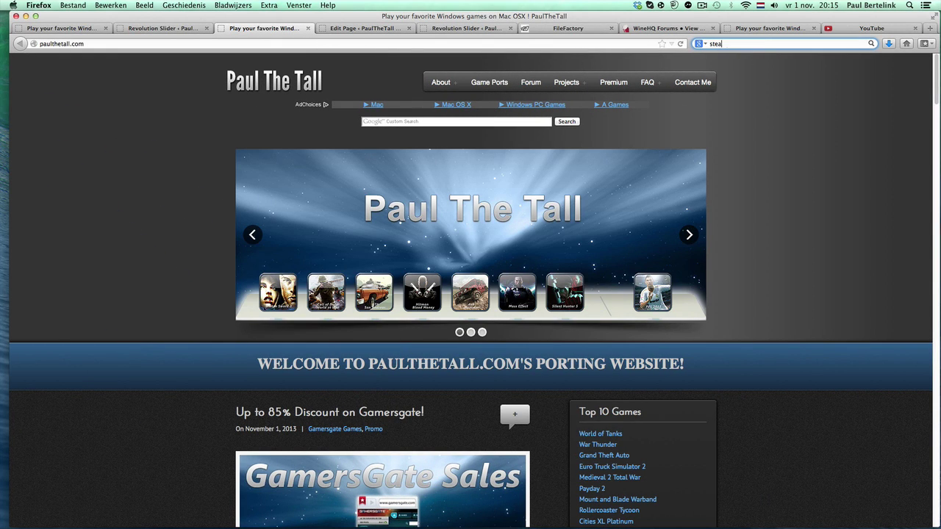
key(Return)
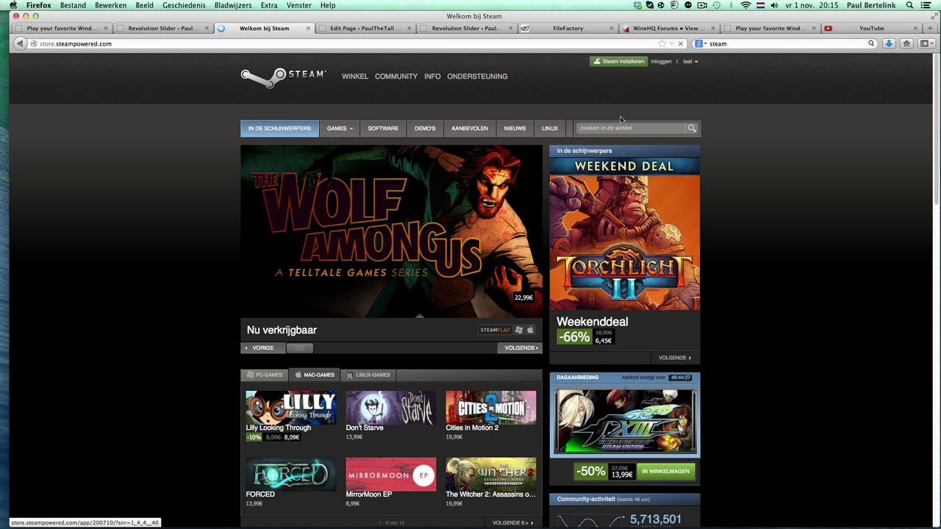
click(623, 63)
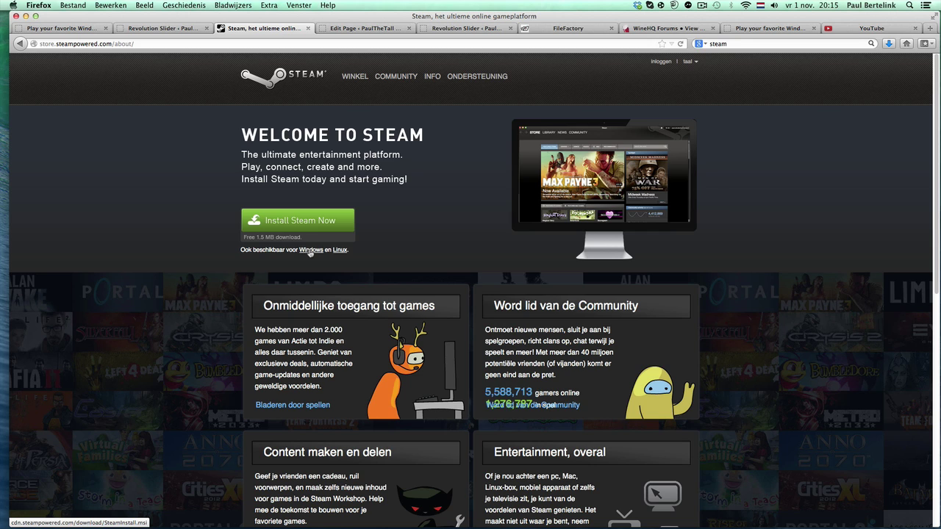
Request the Windows SteamInstall.msi download, dismiss the prompt, and minimise Firefox.
click(310, 250)
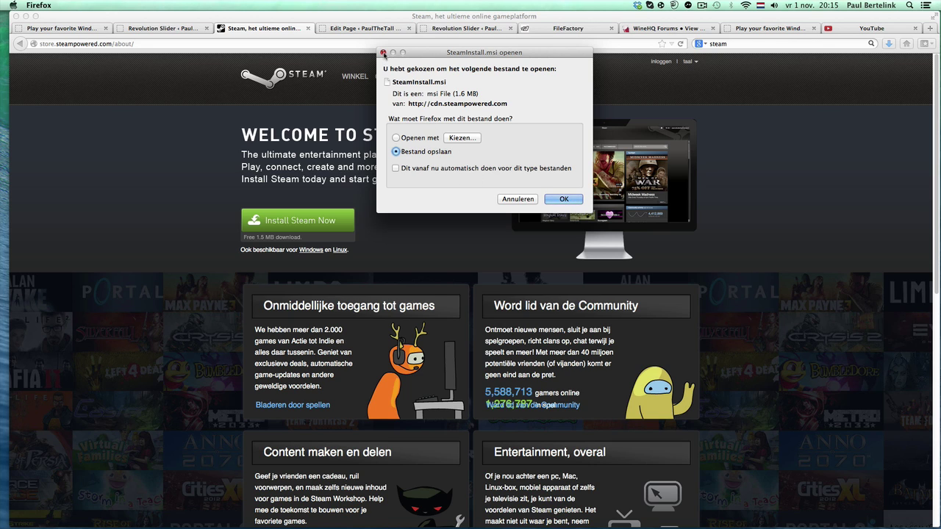
click(383, 52)
click(26, 15)
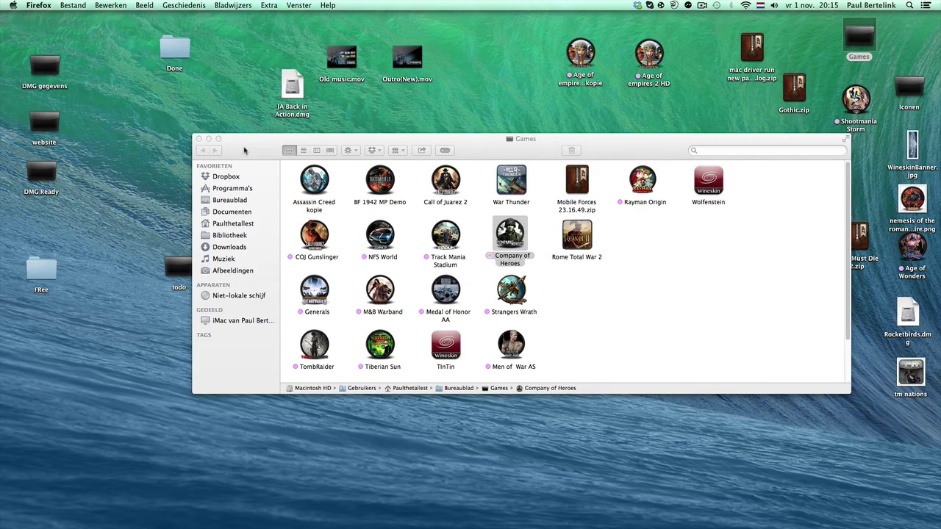
Reposition the Games window, deselect Company of Heroes, and bring the Games folder to front.
mouse_move(245, 150)
mouse_down()
mouse_move(368, 337)
mouse_move(233, 148)
mouse_up()
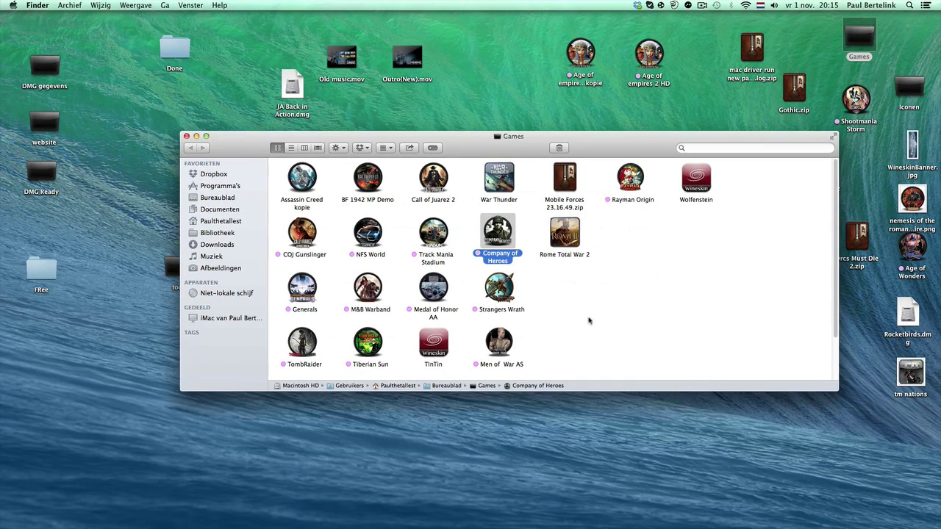
click(675, 311)
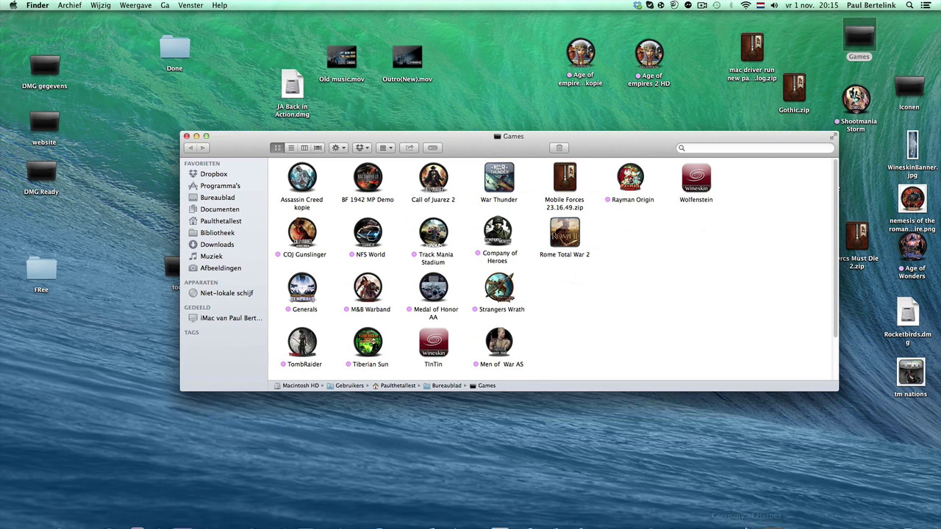
click(772, 512)
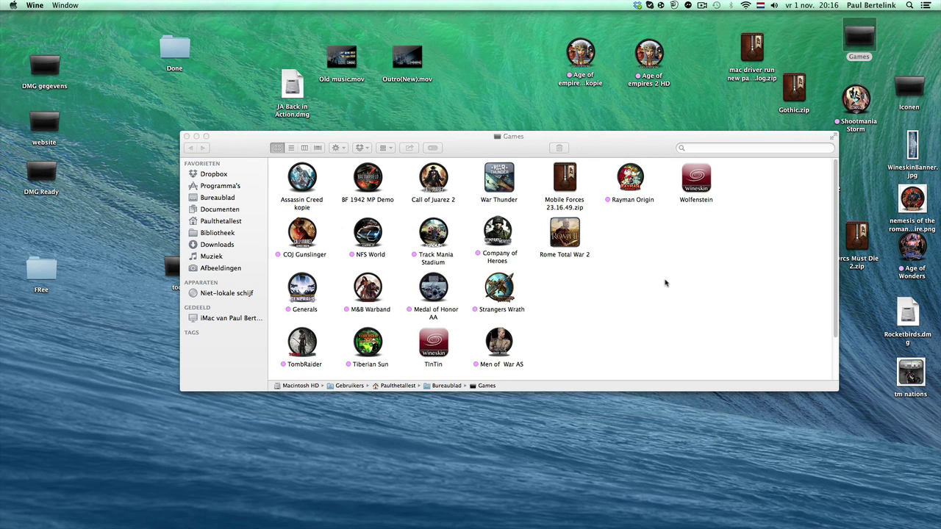
click(736, 324)
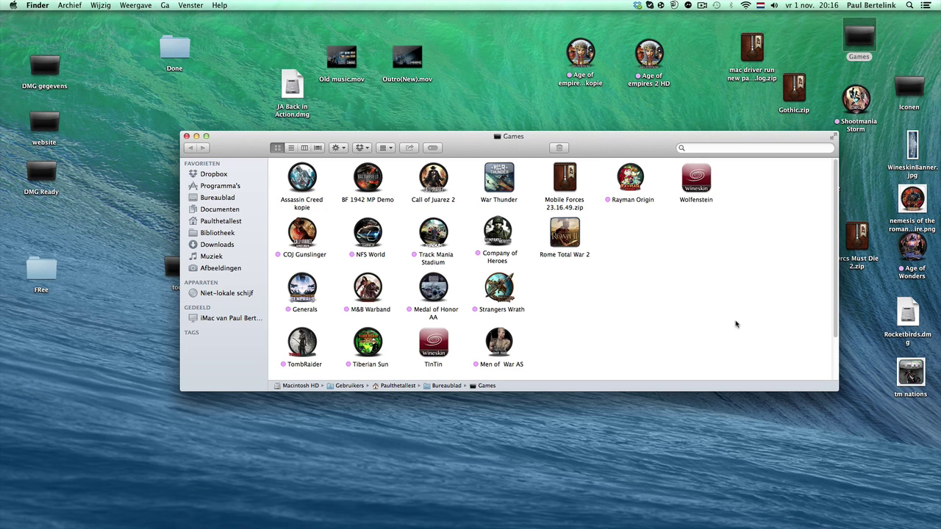
mouse_move(724, 524)
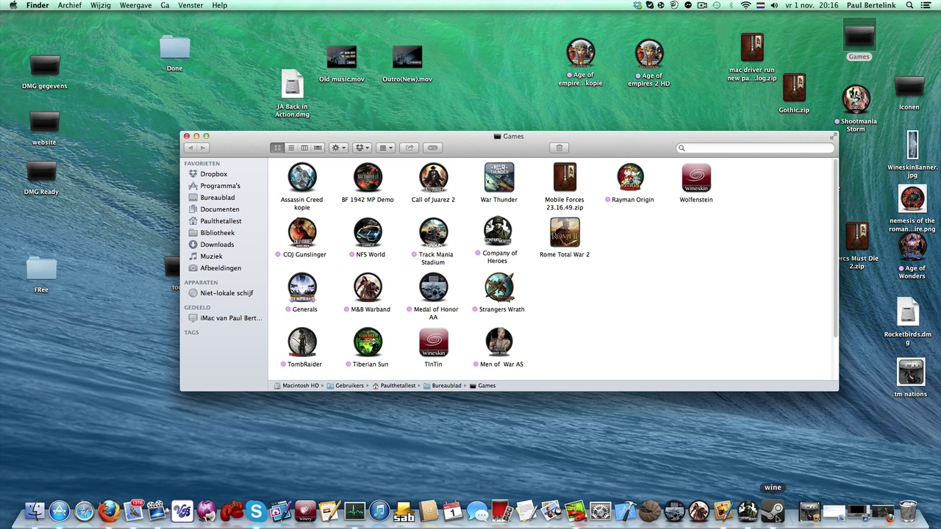
Quit the running wine app from its Dock icon menu.
right_click(775, 516)
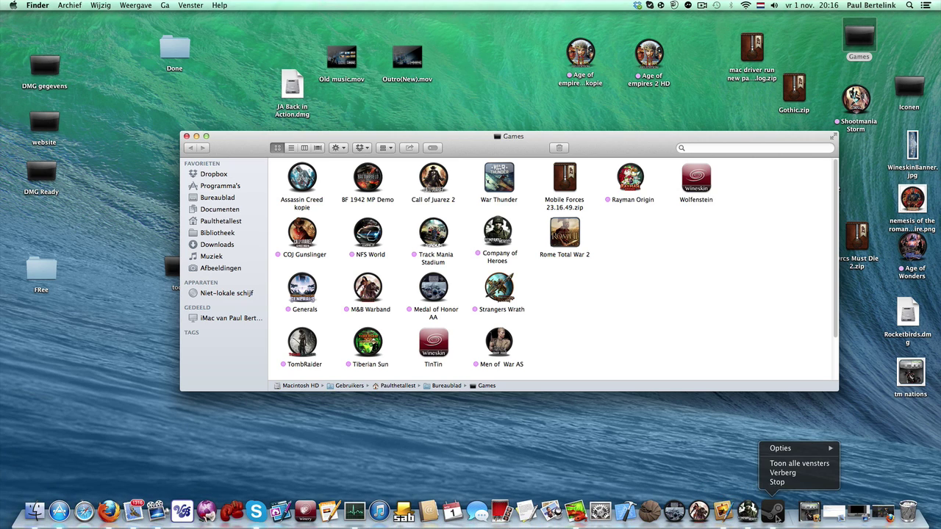
click(792, 485)
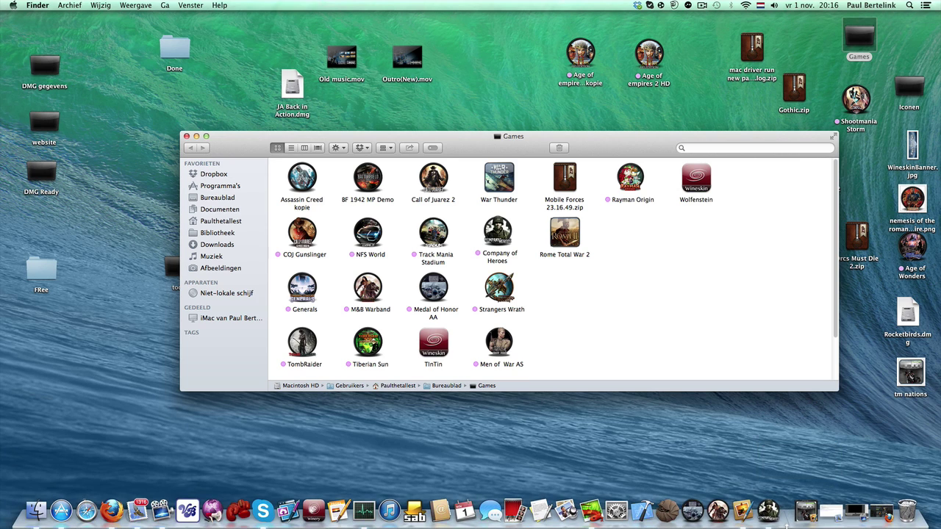
right_click(769, 514)
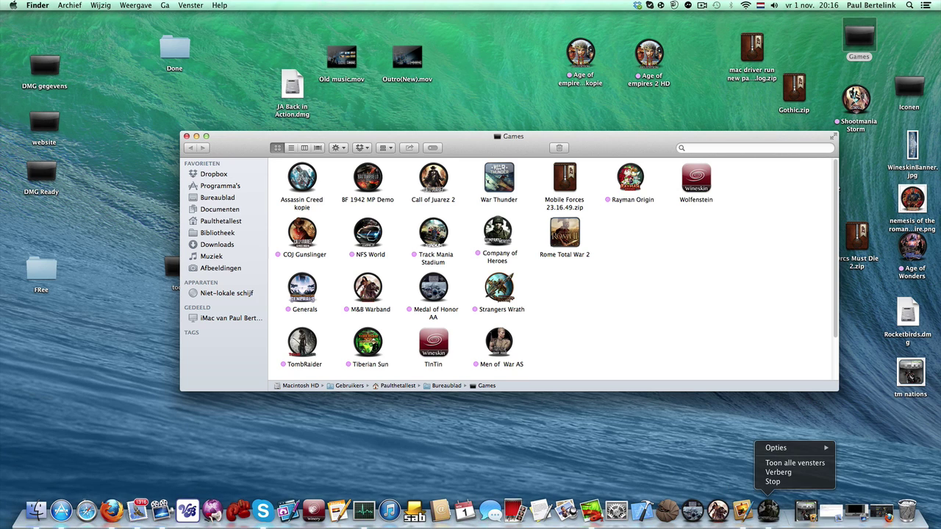
click(776, 482)
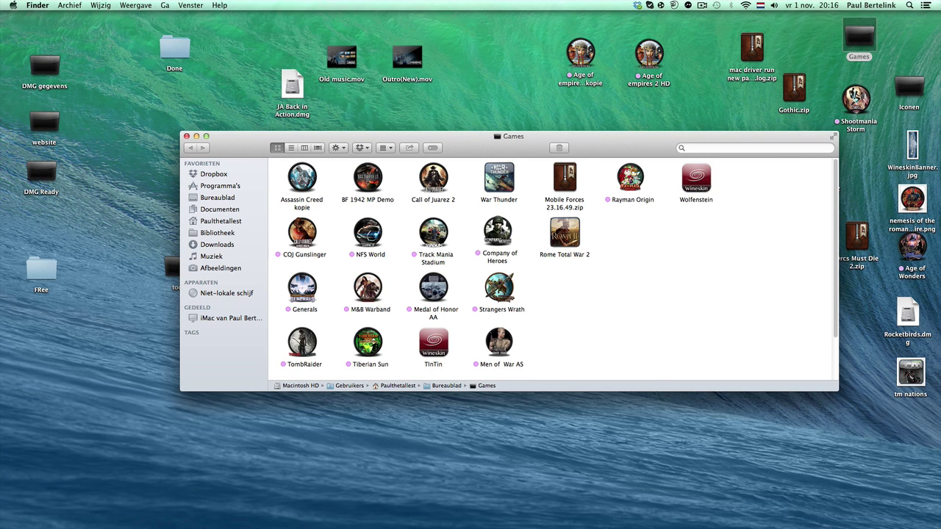
Show the Company of Heroes wrapper's package contents and open drive_c, then Program Files.
right_click(502, 229)
click(526, 243)
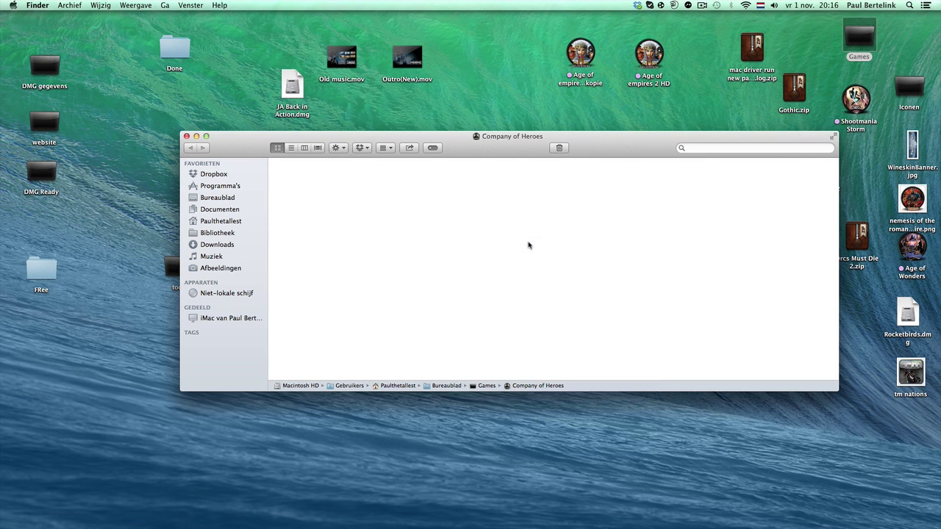
double_click(372, 190)
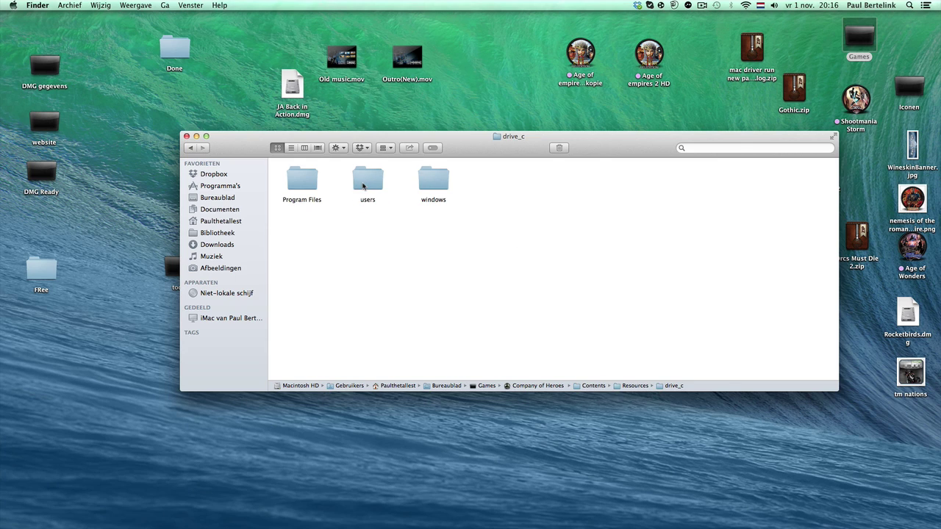
double_click(307, 185)
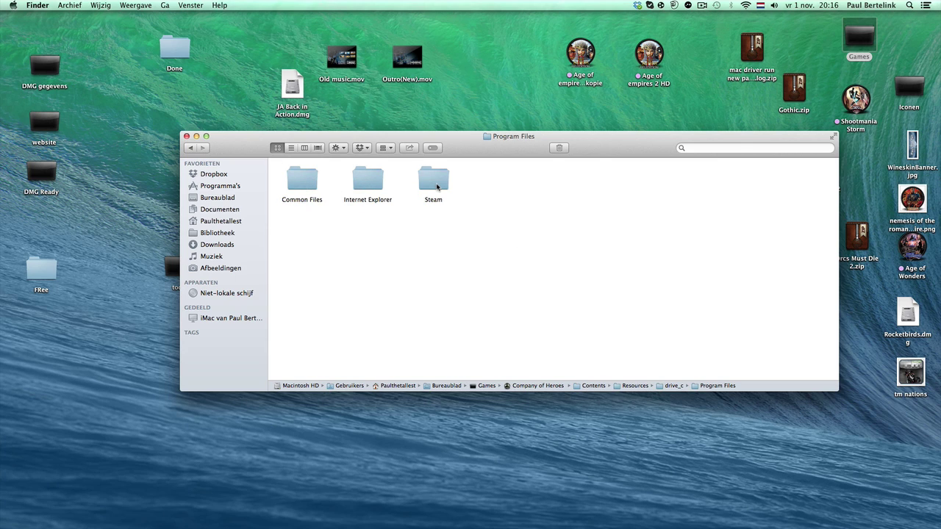
Open the wrapper's Steam folder and drag SteamApps out onto the desktop.
click(433, 179)
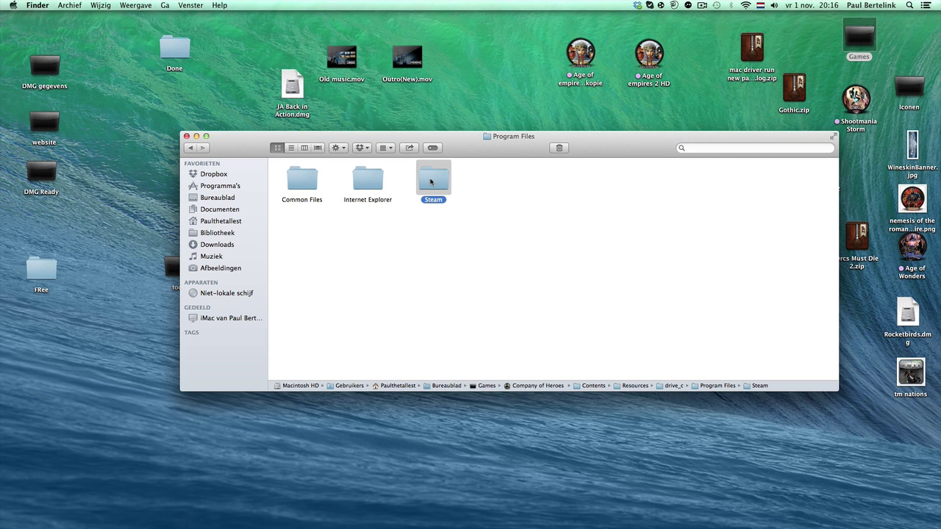
double_click(432, 181)
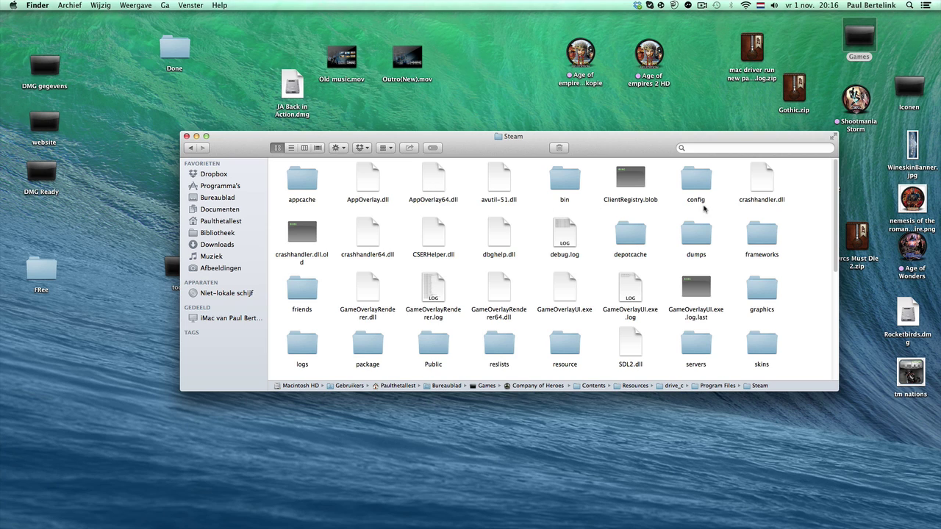
scroll(390, 279, down, 5)
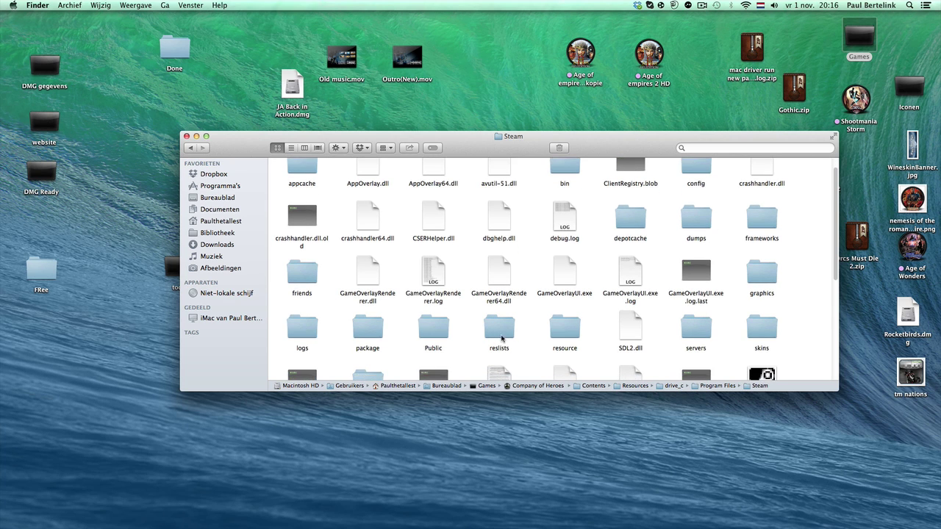
scroll(529, 331, down, 2)
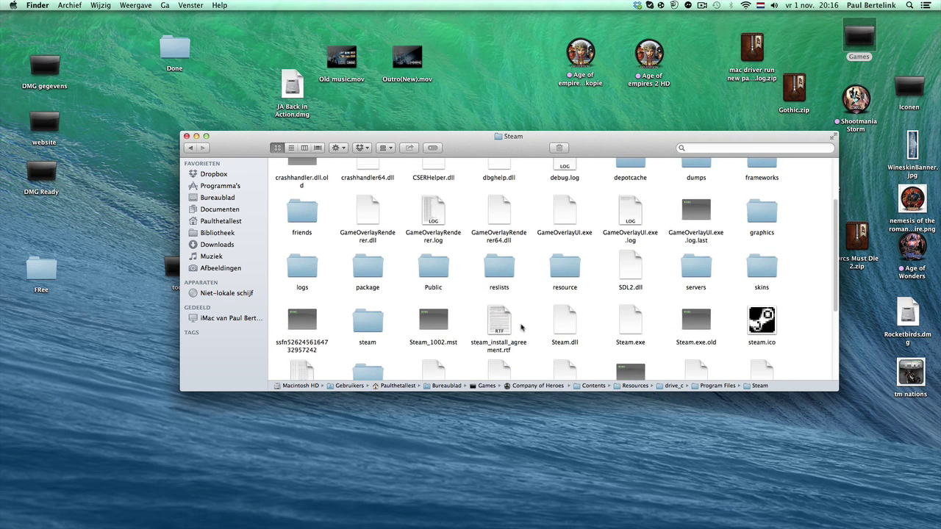
scroll(521, 327, down, 3)
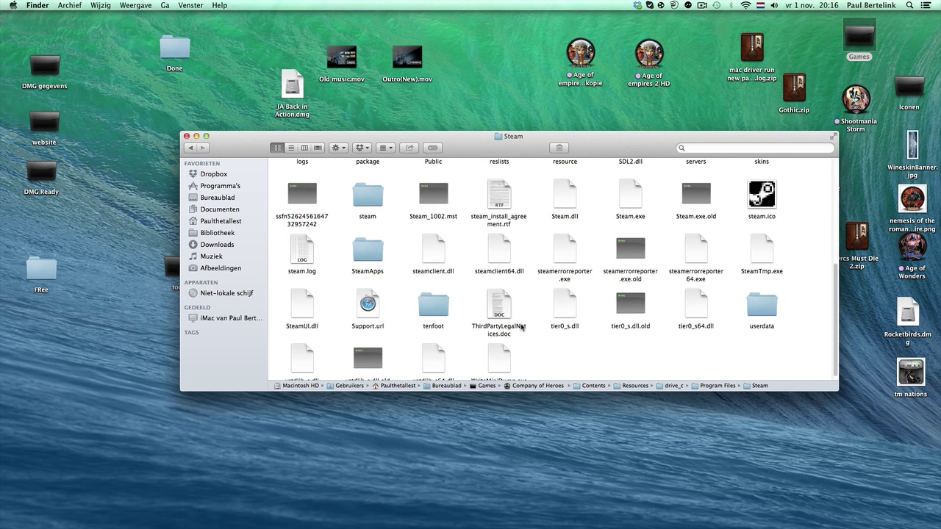
scroll(521, 328, up, 4)
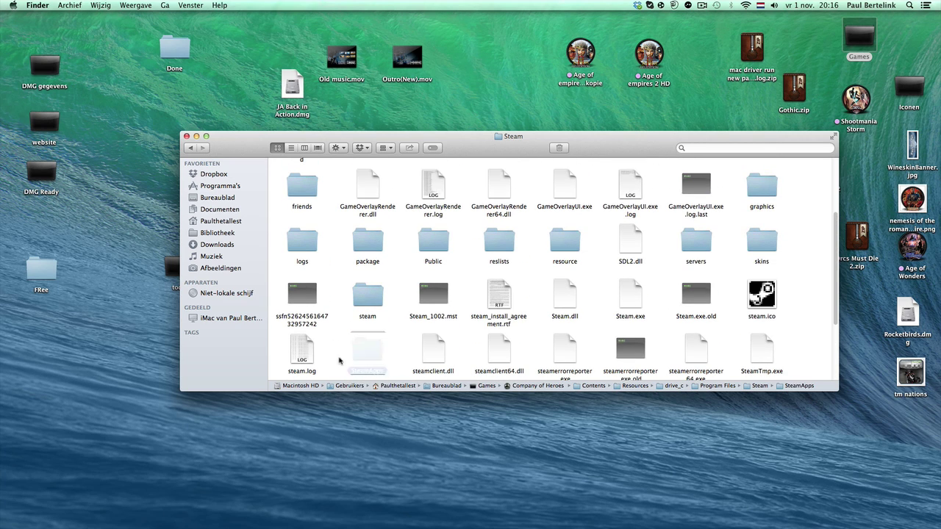
drag(368, 354, 108, 350)
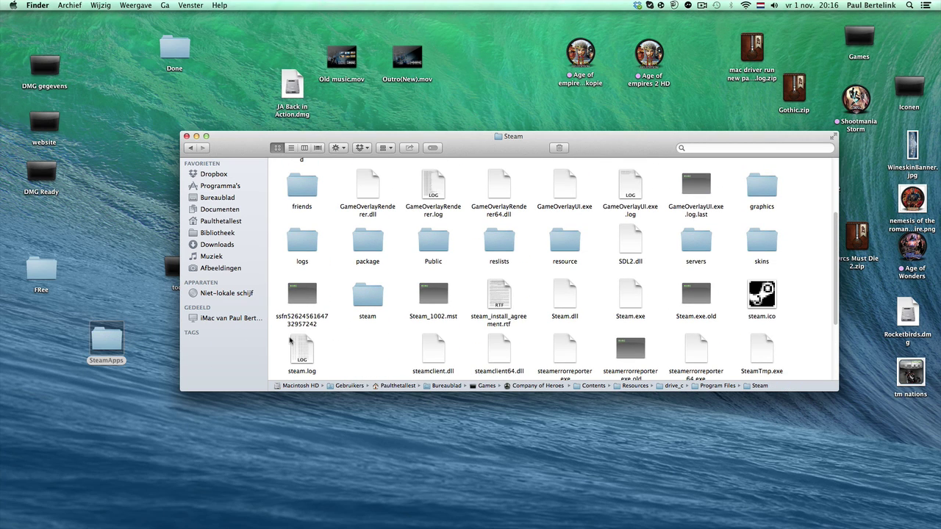
Back in Program Files, trash the Steam folder and close the package contents window.
click(190, 148)
click(190, 149)
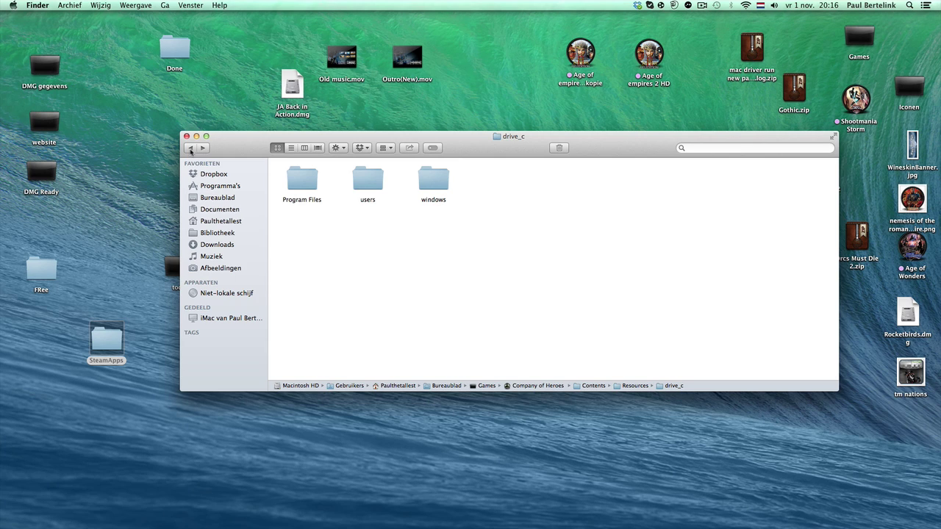
click(203, 147)
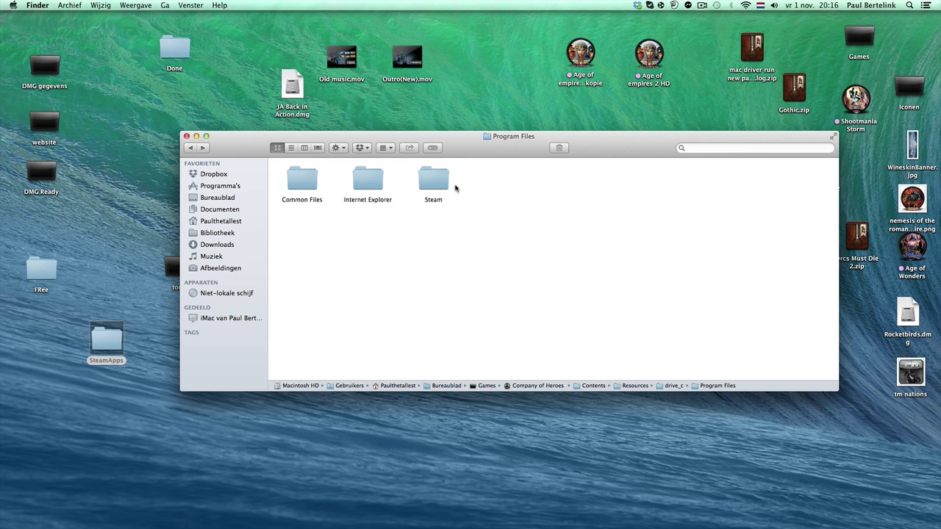
click(445, 179)
click(559, 149)
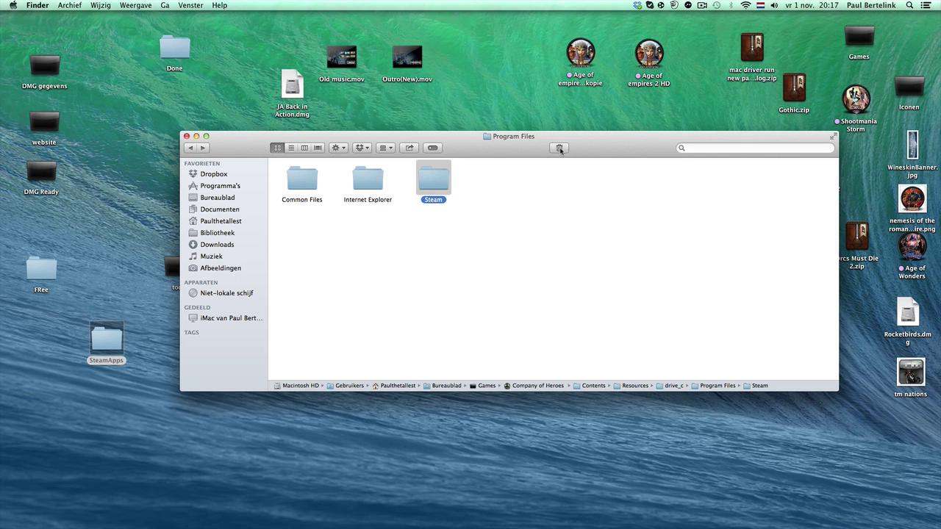
click(559, 148)
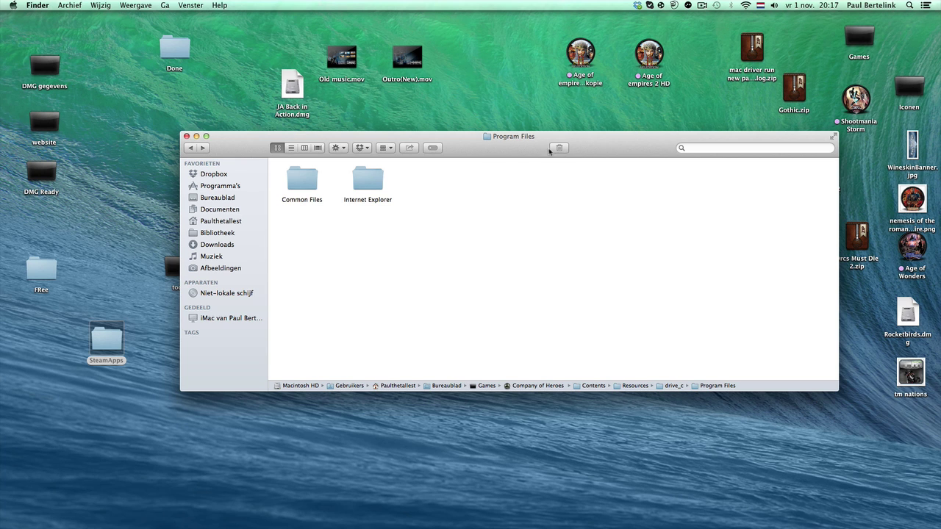
click(186, 137)
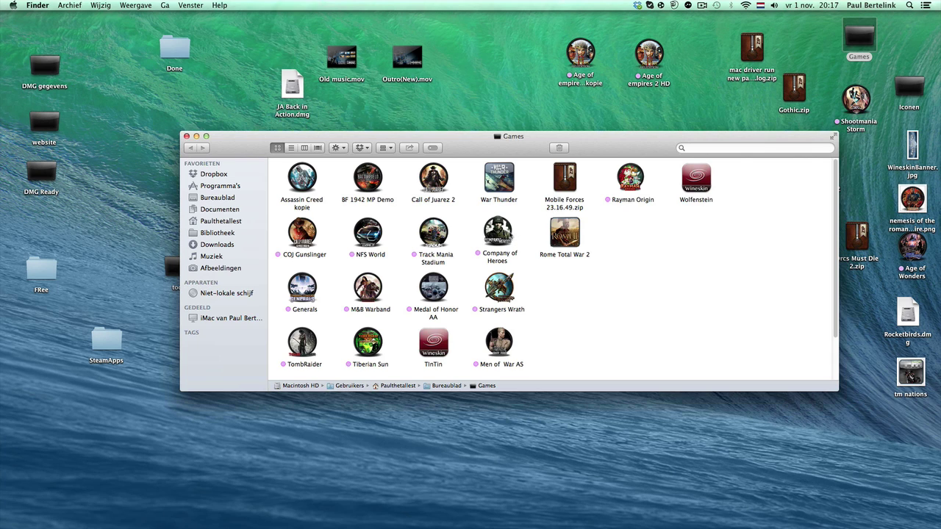
Launch the wrapper, go to Advanced > Install Software, and choose SteamInstall(1).msi from Downloads.
double_click(497, 233)
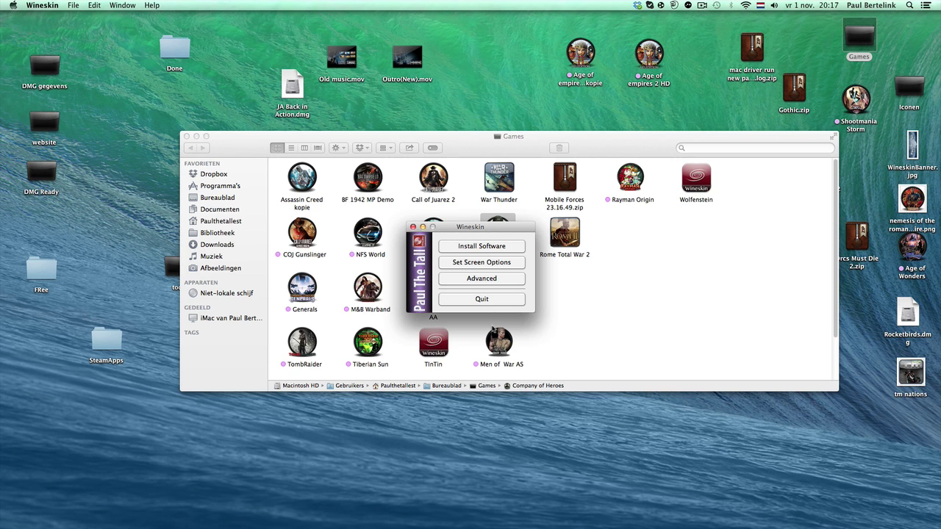
click(480, 279)
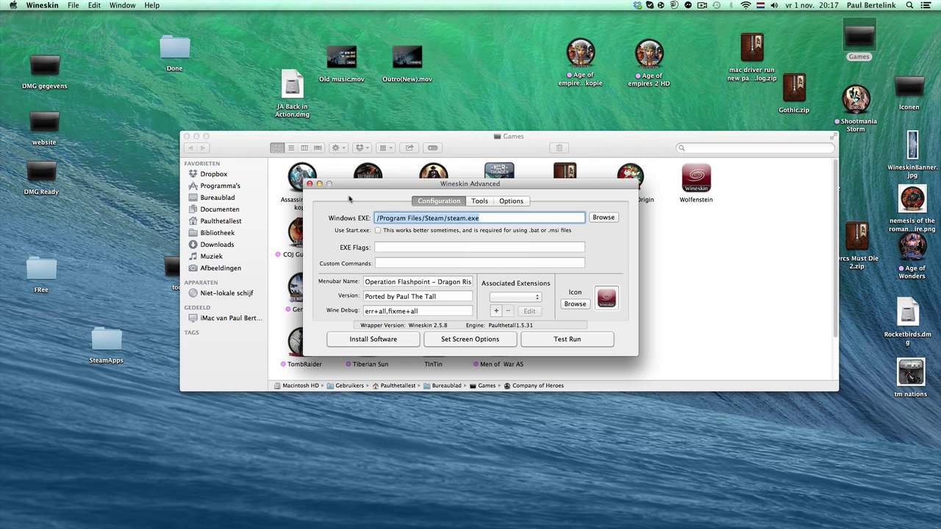
click(370, 341)
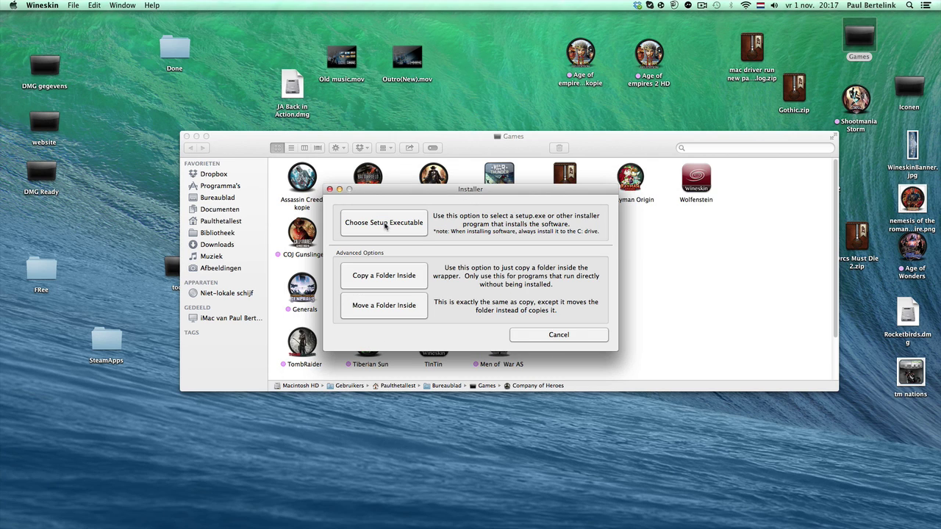
click(384, 224)
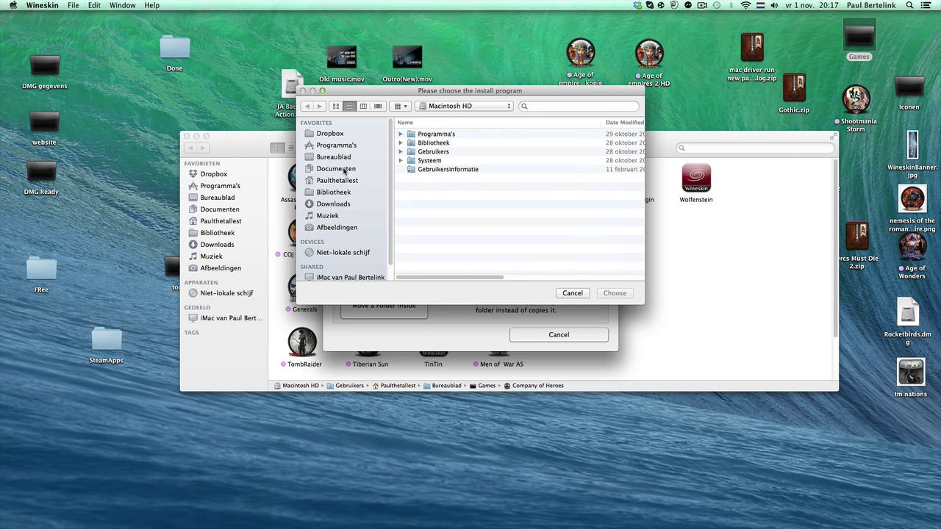
click(335, 206)
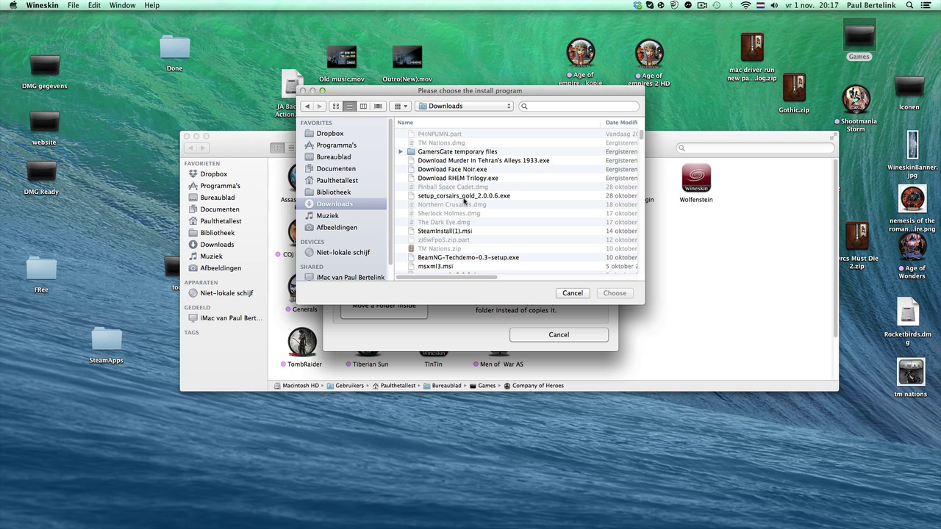
click(440, 232)
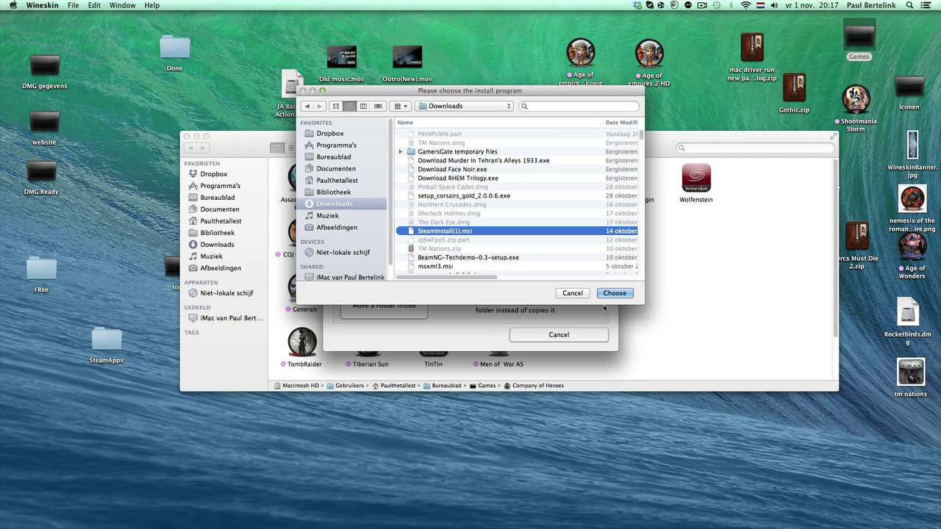
click(618, 296)
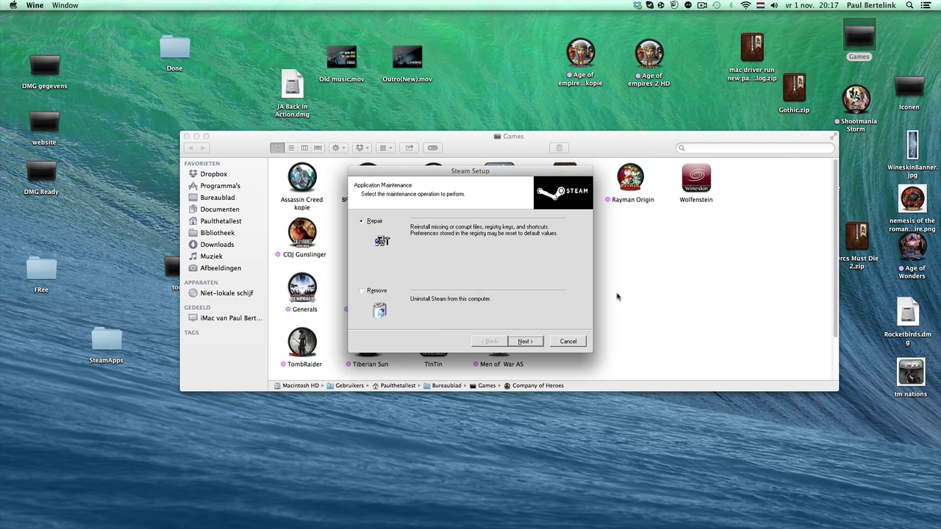
Run Steam Setup's Repair option through to Finish.
click(532, 343)
click(524, 341)
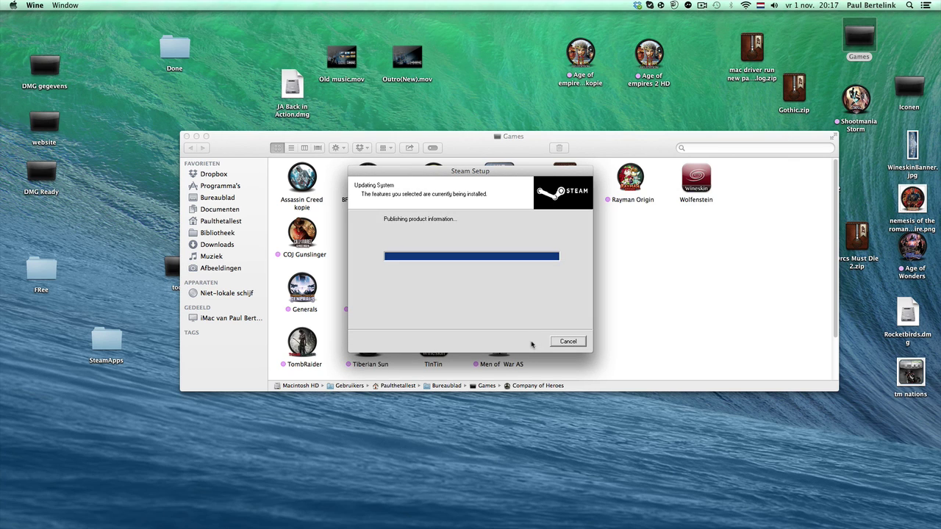
click(576, 341)
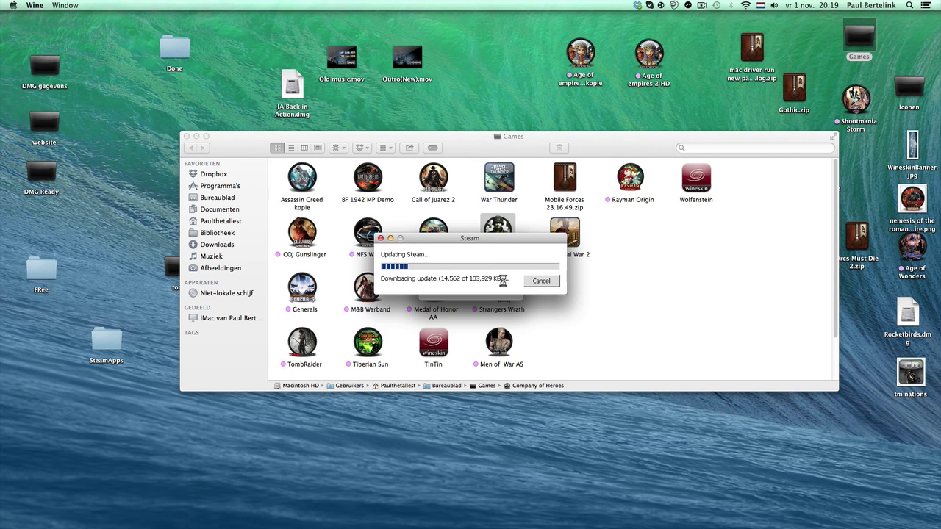
Let Steam finish its update, then skip the Java update with 'Sla deze versie over'.
click(702, 6)
click(709, 35)
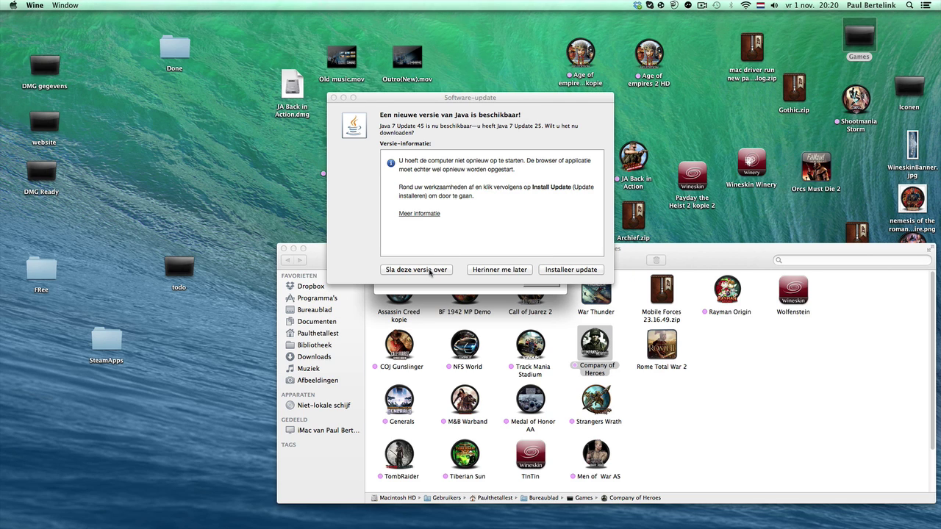
click(334, 98)
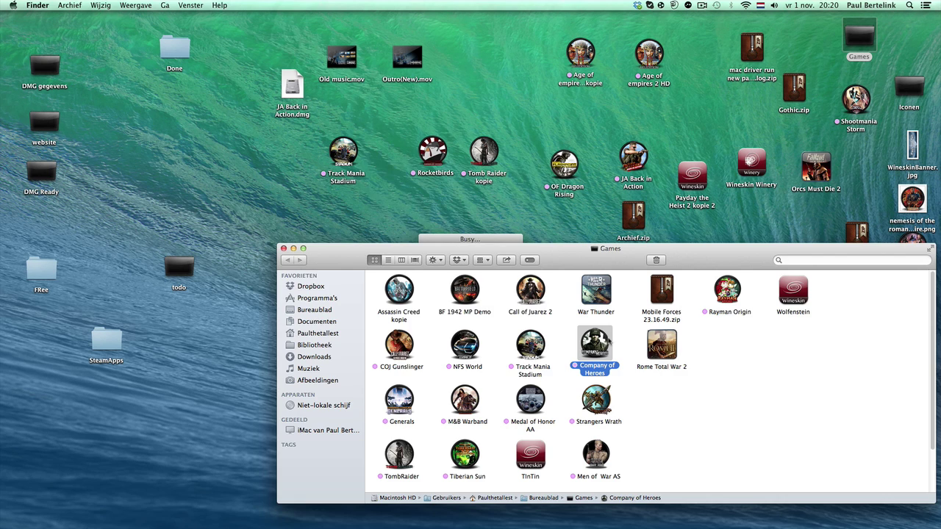
Open the Company of Heroes wrapper's package contents down to drive_c/Program Files/Steam.
right_click(599, 340)
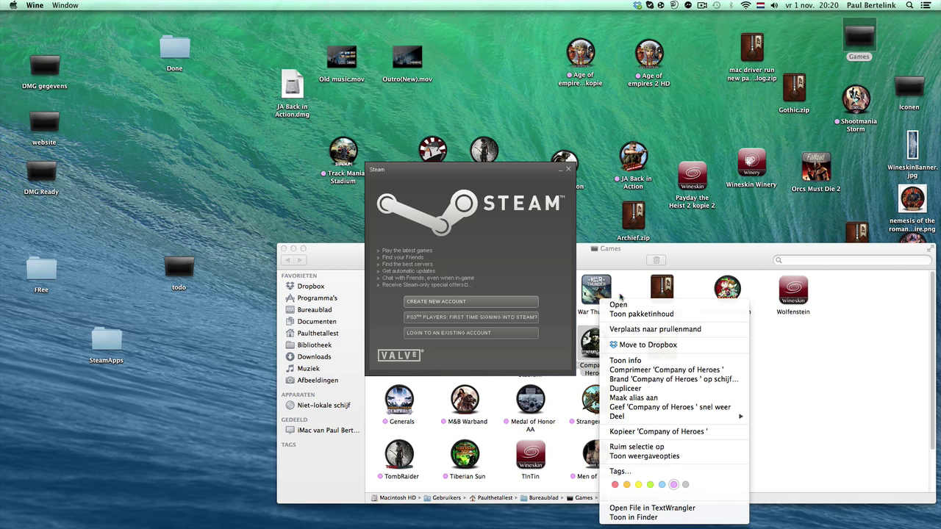
click(642, 316)
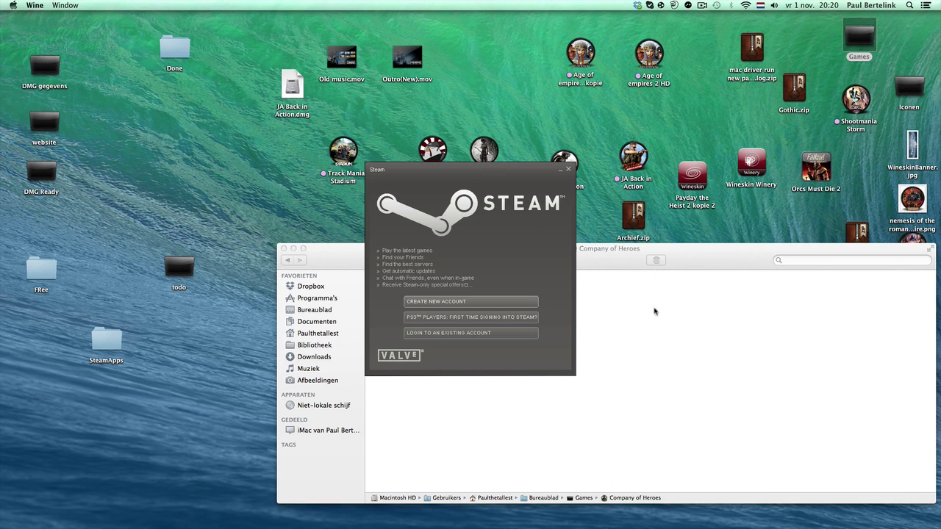
click(701, 259)
double_click(477, 298)
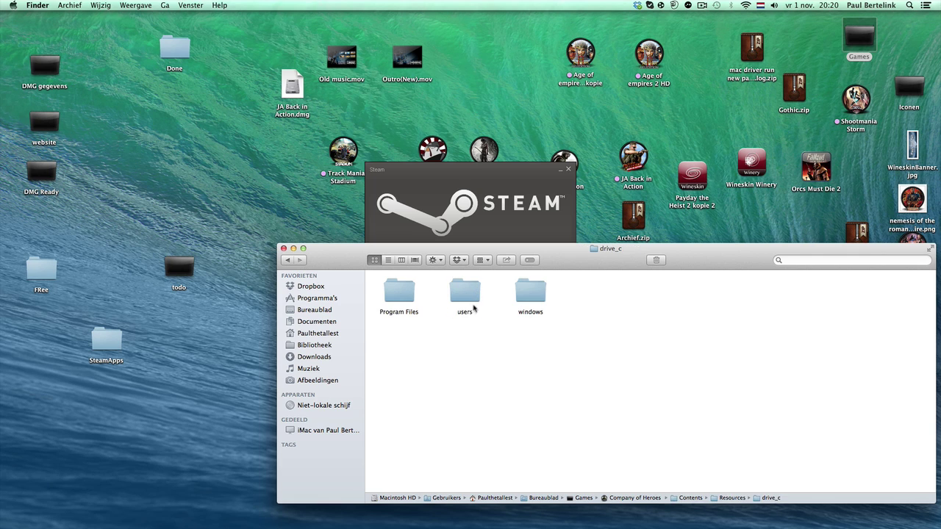
double_click(403, 297)
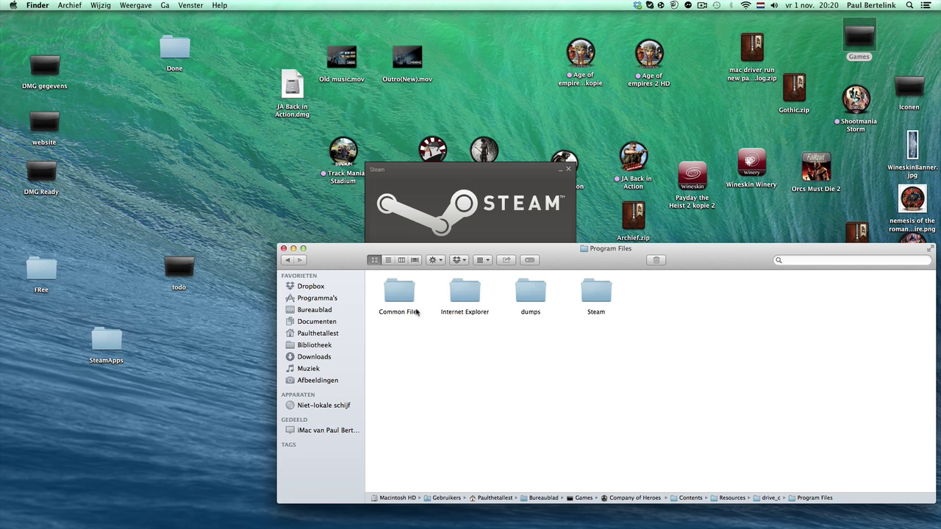
double_click(605, 297)
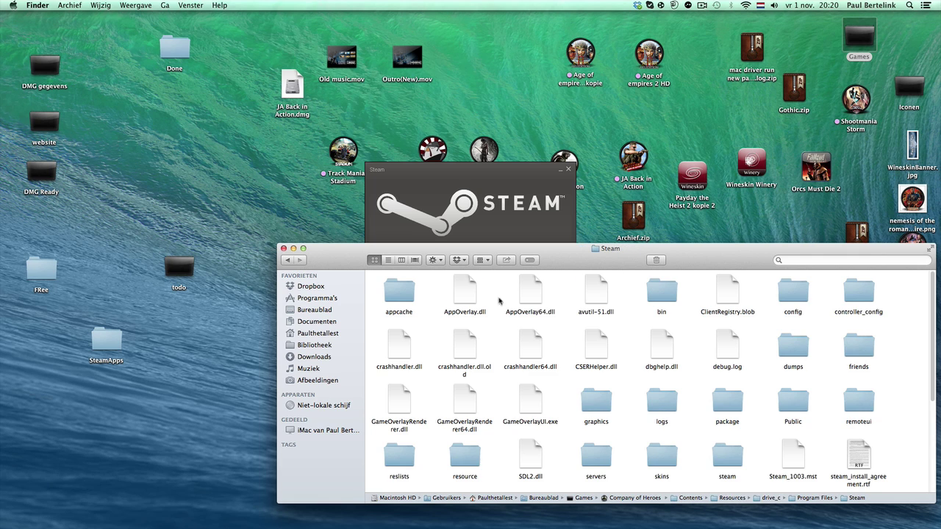
Move SteamApps into the wrapper's Steam folder, close Finder, and choose existing-account login.
drag(116, 339, 638, 324)
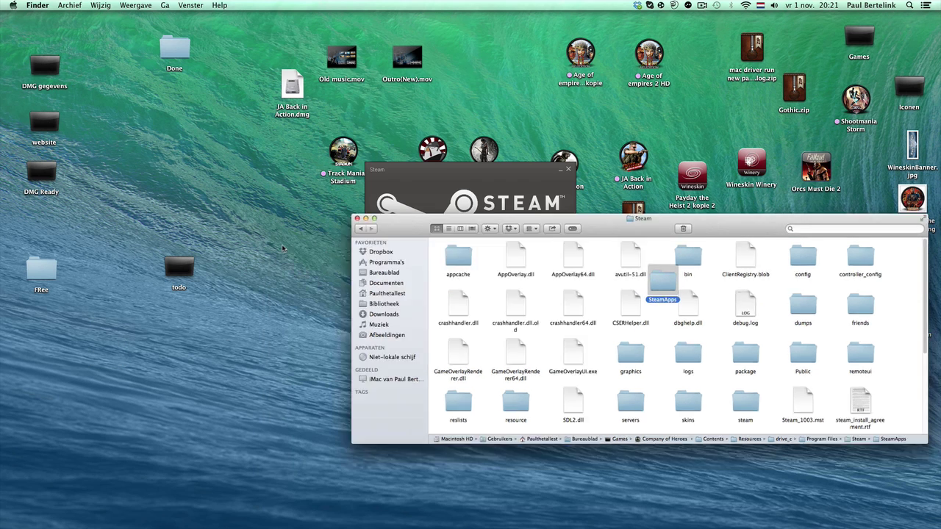
click(283, 249)
click(464, 332)
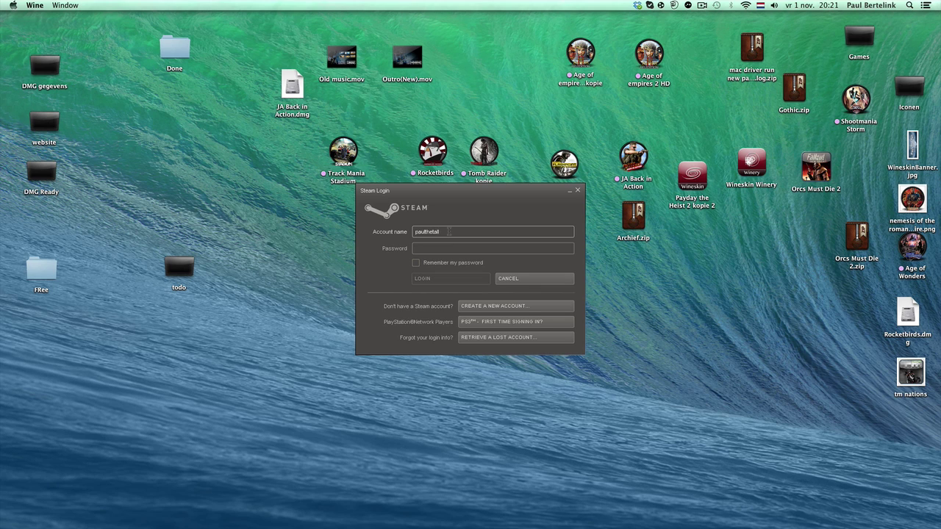
Enter the account password and log in, retyping it after the first attempt fails.
click(431, 248)
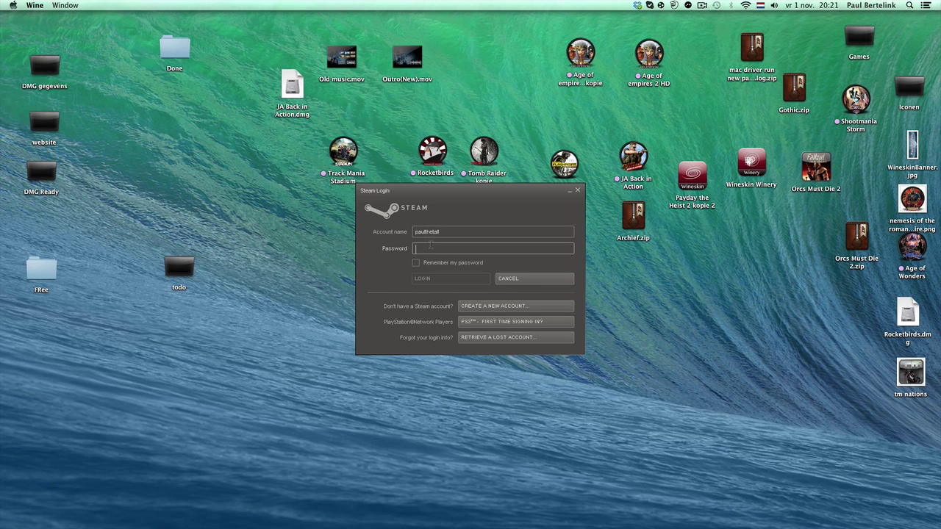
text(*************)
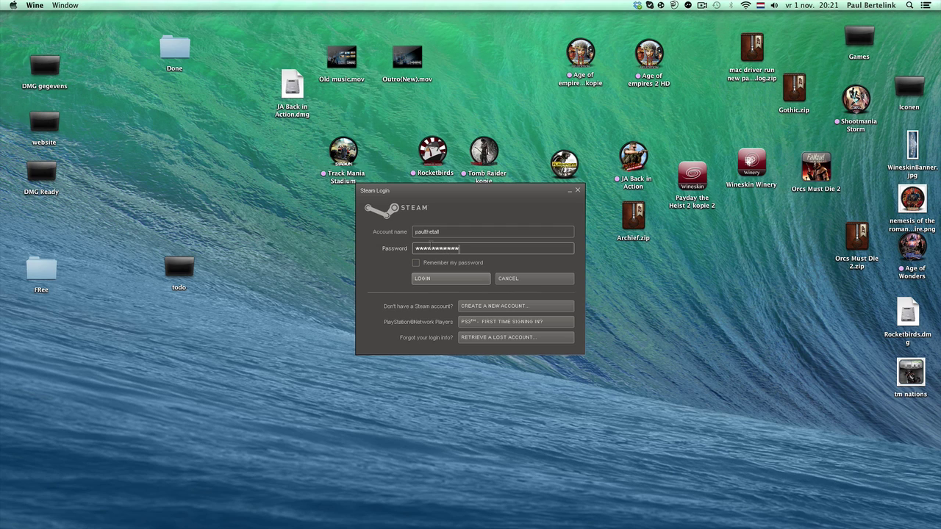
text(***********)
click(439, 279)
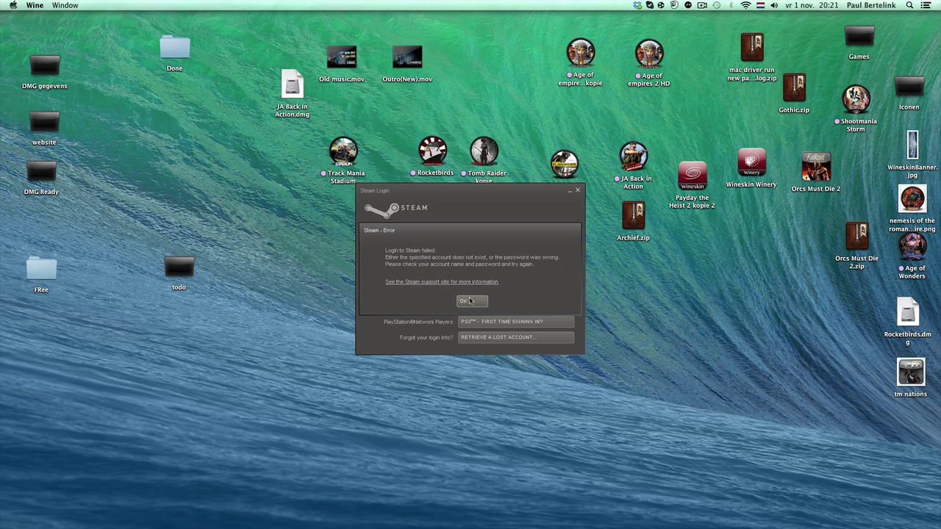
click(473, 301)
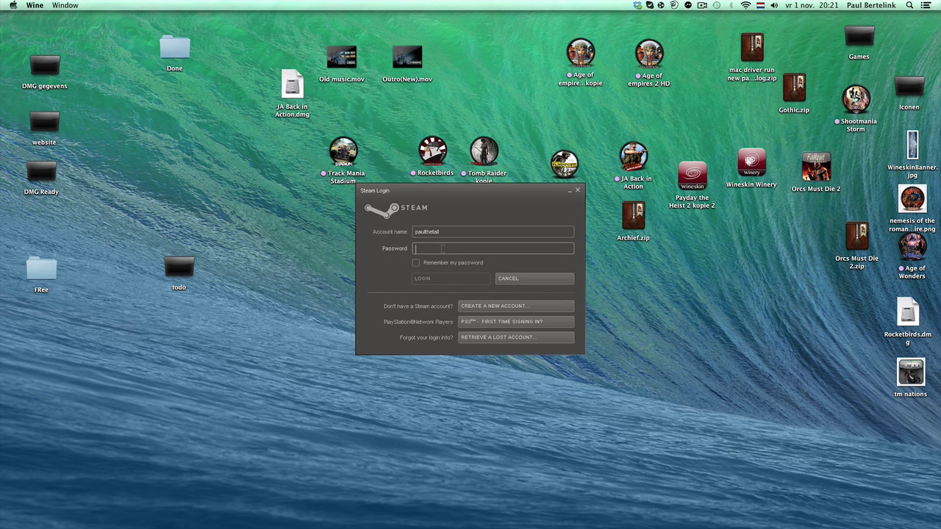
text(************)
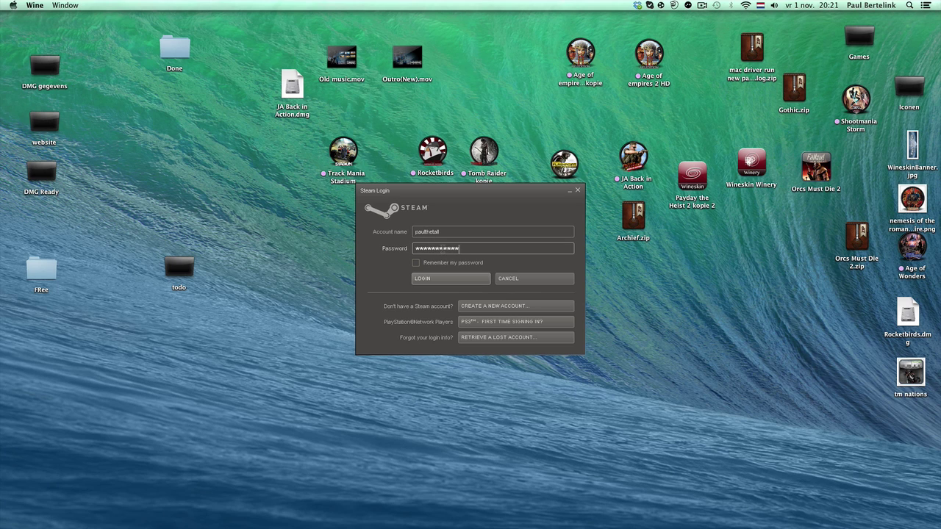
text(************)
key(Return)
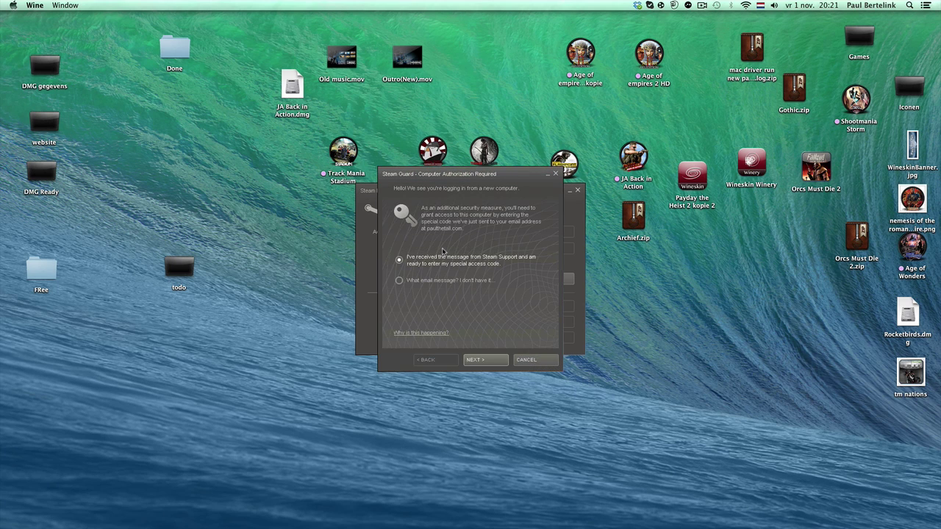
Paste the emailed Steam Guard access code and submit it.
click(485, 359)
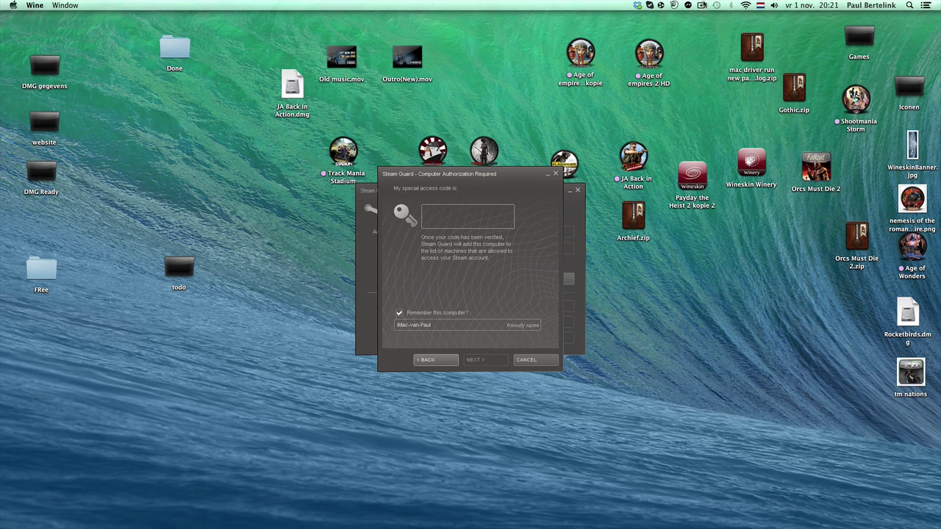
click(702, 5)
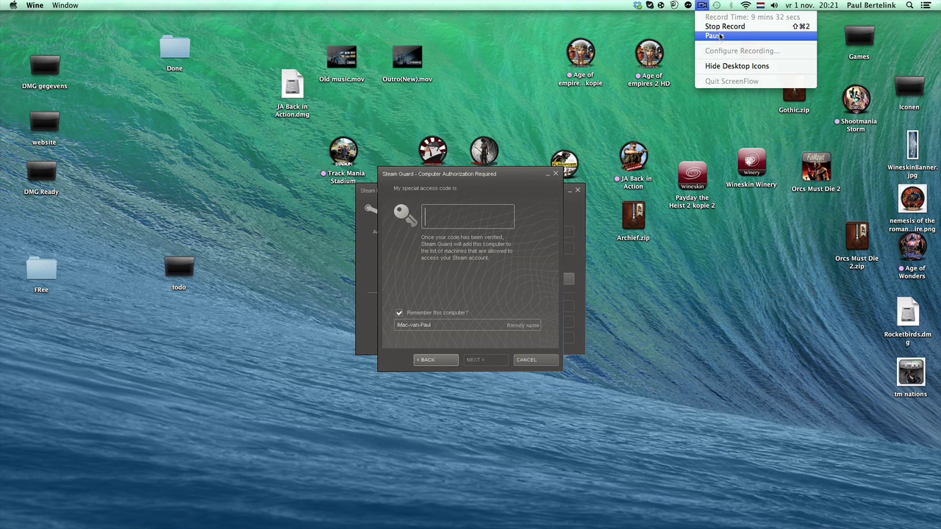
click(720, 35)
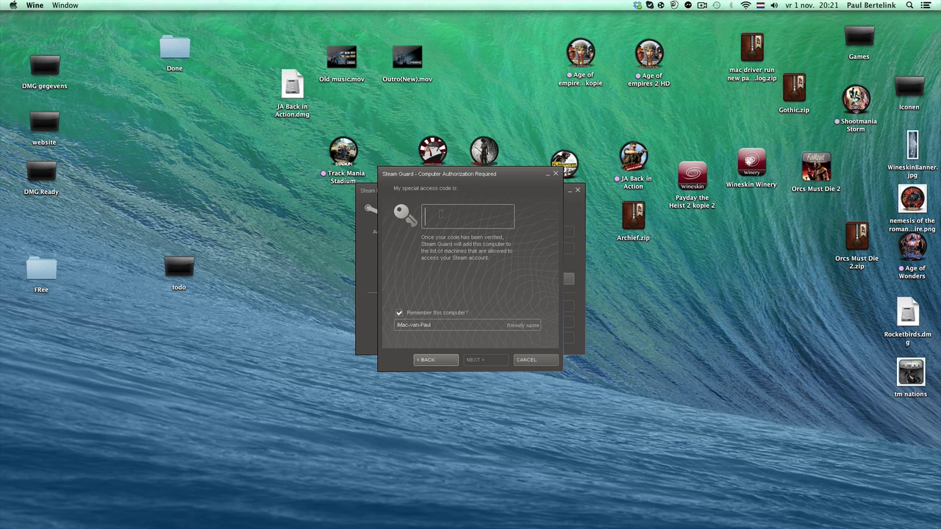
click(489, 359)
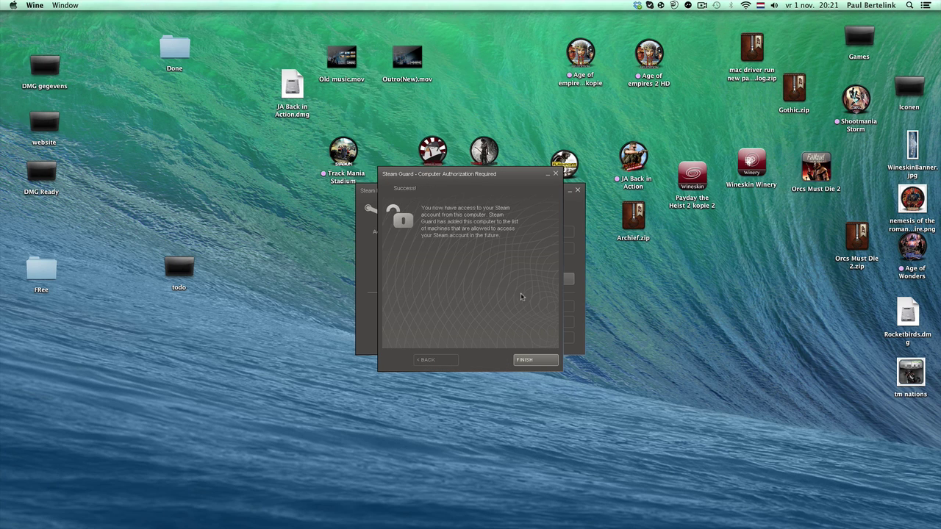
Finish Steam Guard and open the Call of Juarez Gunslinger page in the library.
click(537, 361)
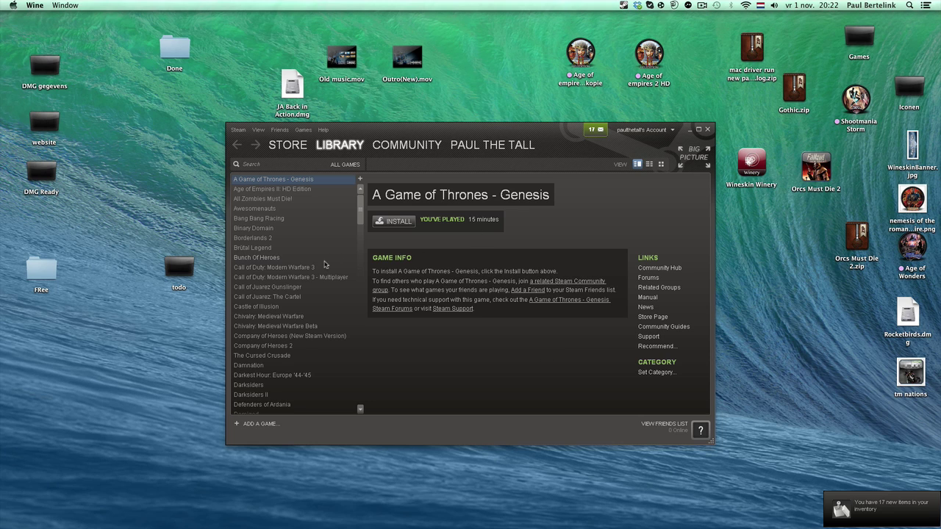
click(277, 290)
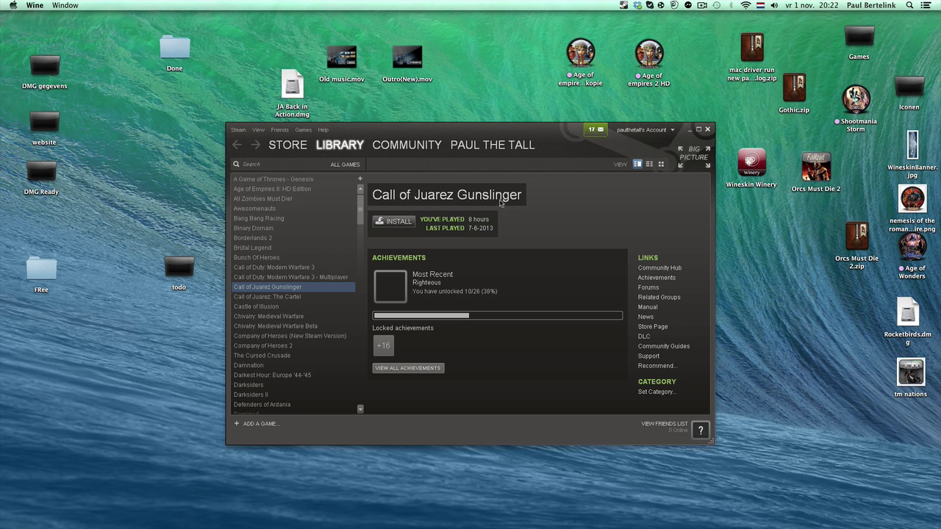
scroll(291, 333, down, 2)
scroll(291, 332, down, 4)
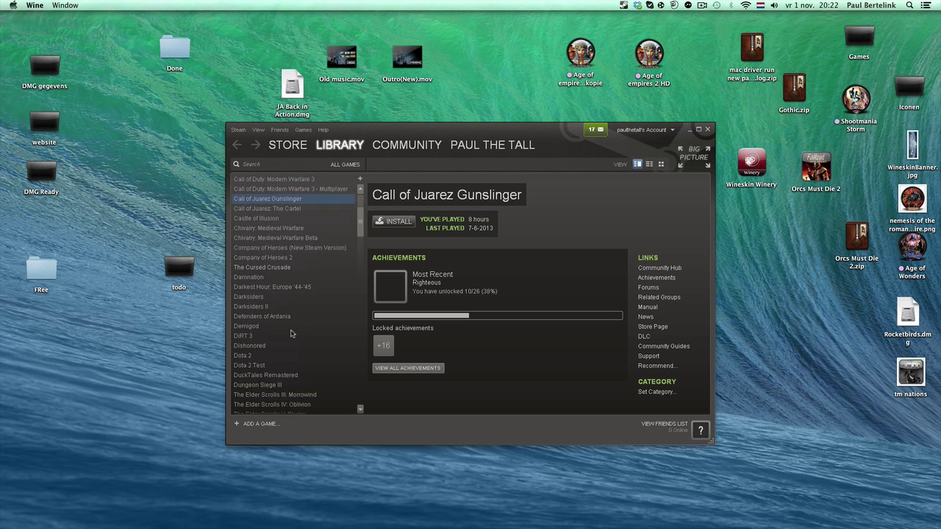
Open the COJ Gunslinger wrapper's package contents down to drive_c/Program Files/Steam.
click(855, 42)
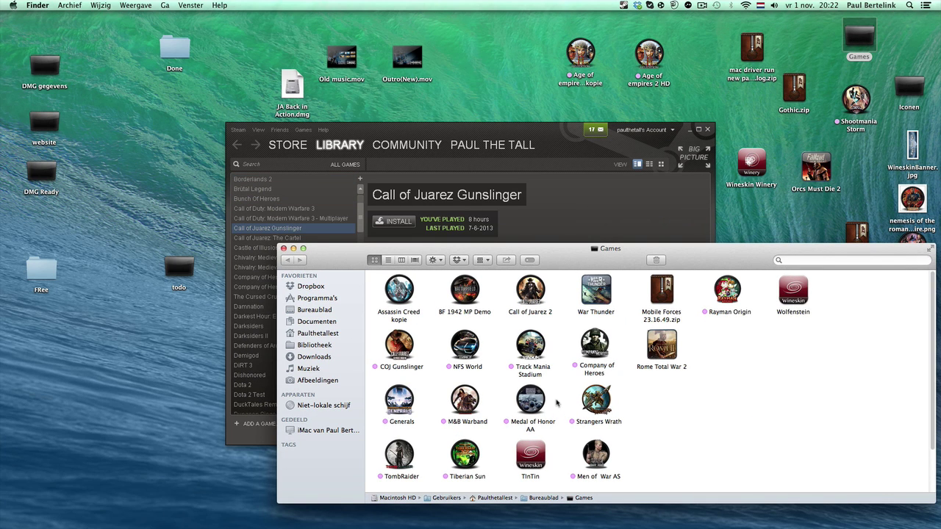
right_click(600, 345)
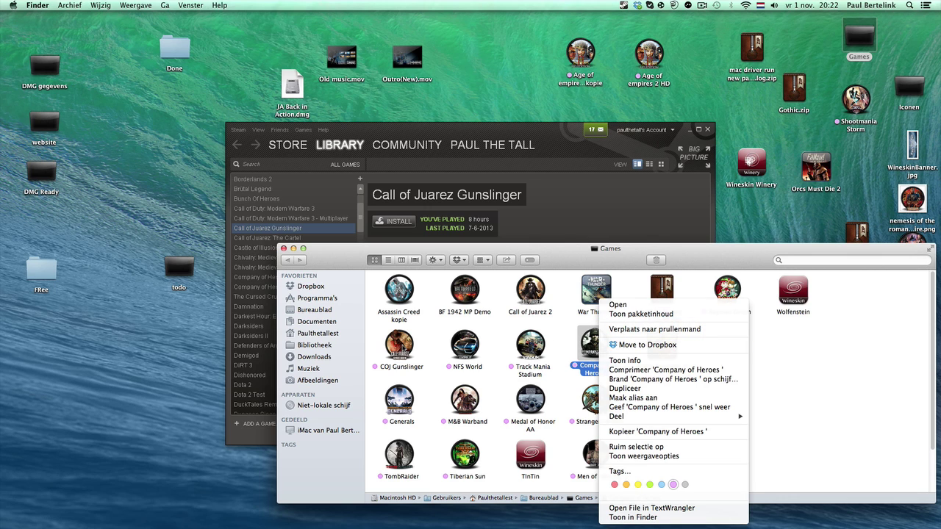
right_click(378, 349)
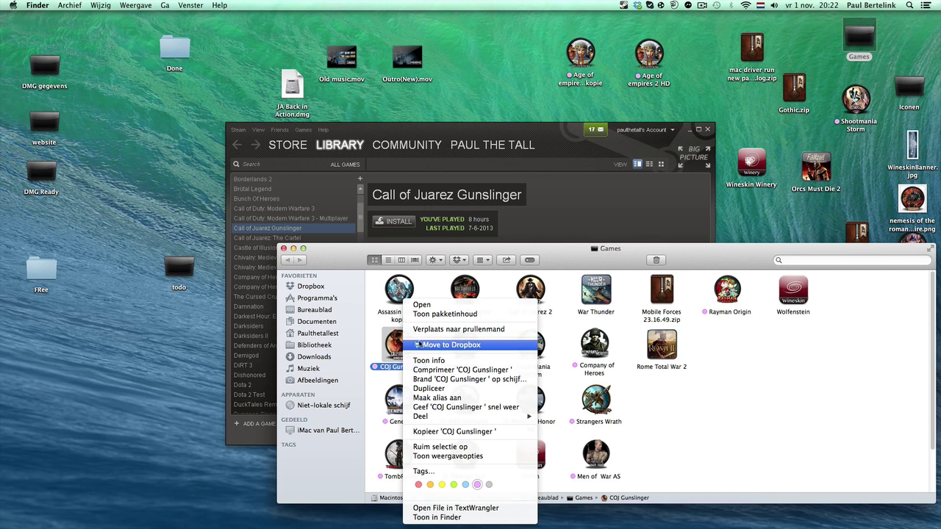
click(450, 314)
double_click(468, 291)
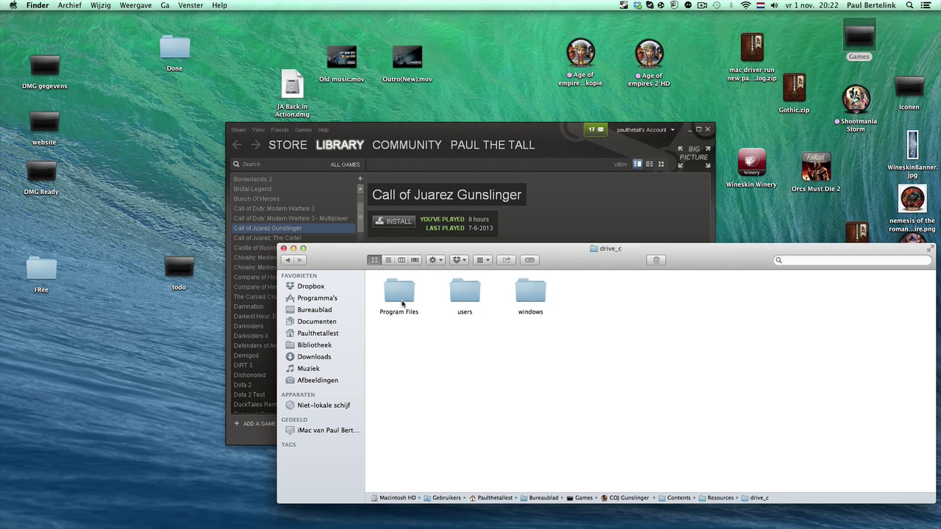
double_click(401, 301)
double_click(596, 291)
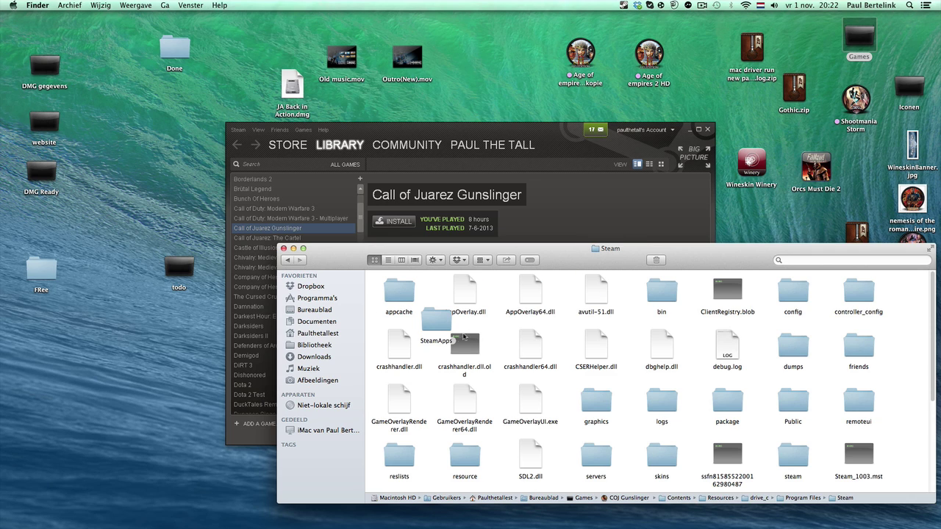
Inspect the SteamApps downloading and common folders, then close the Finder window.
drag(444, 331, 436, 322)
double_click(436, 322)
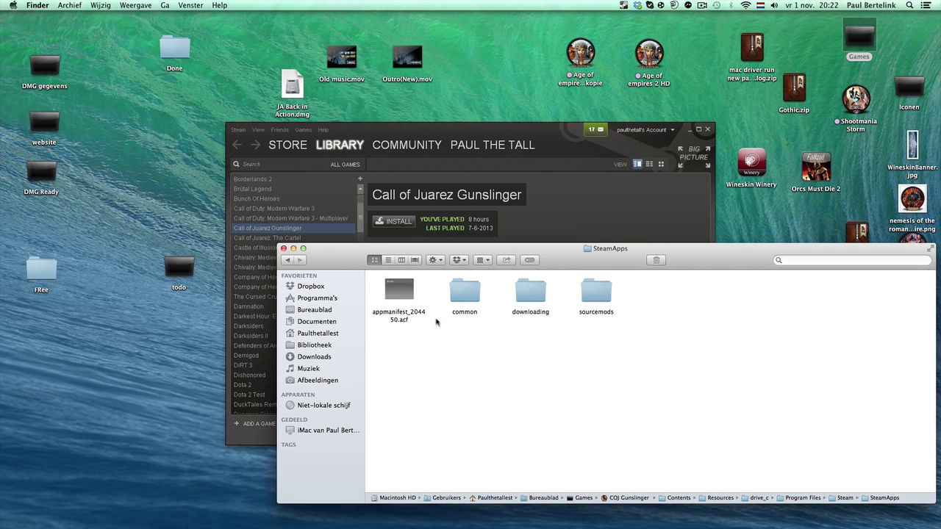
click(530, 289)
double_click(529, 297)
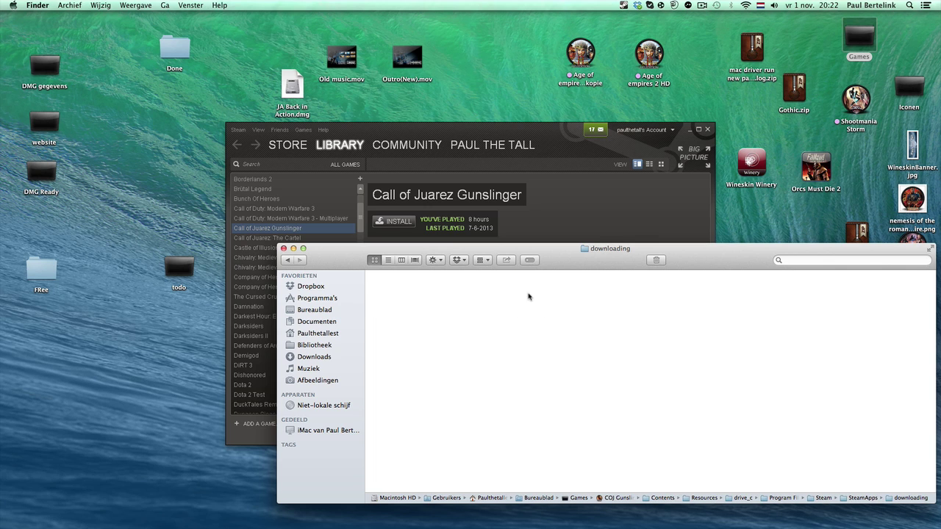
click(289, 260)
click(478, 294)
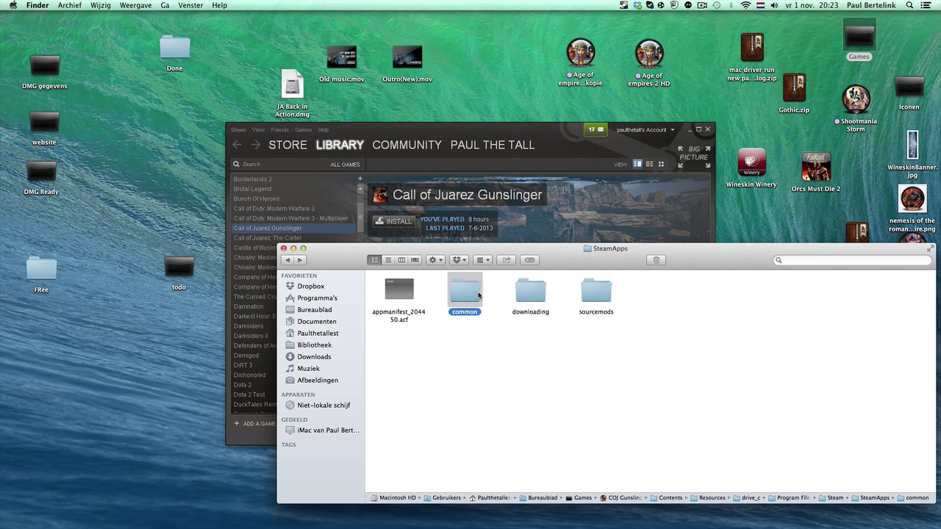
double_click(478, 294)
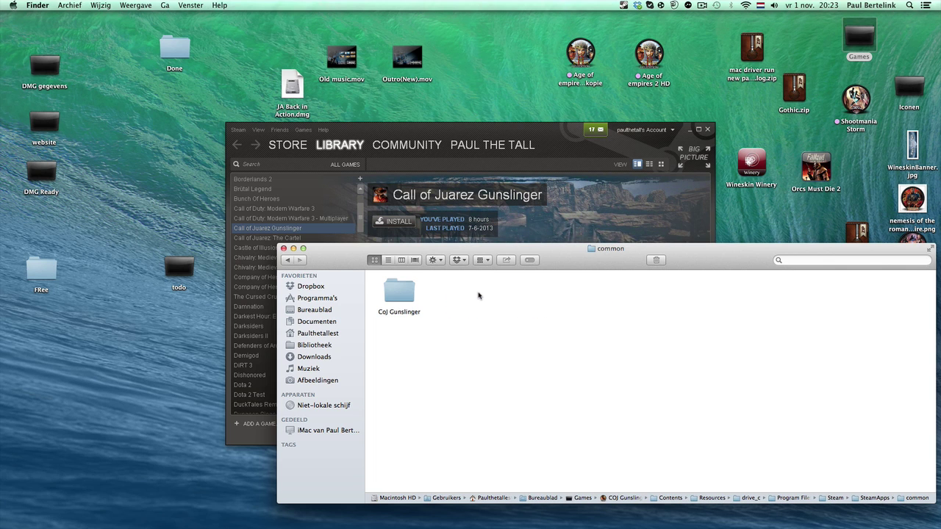
click(282, 248)
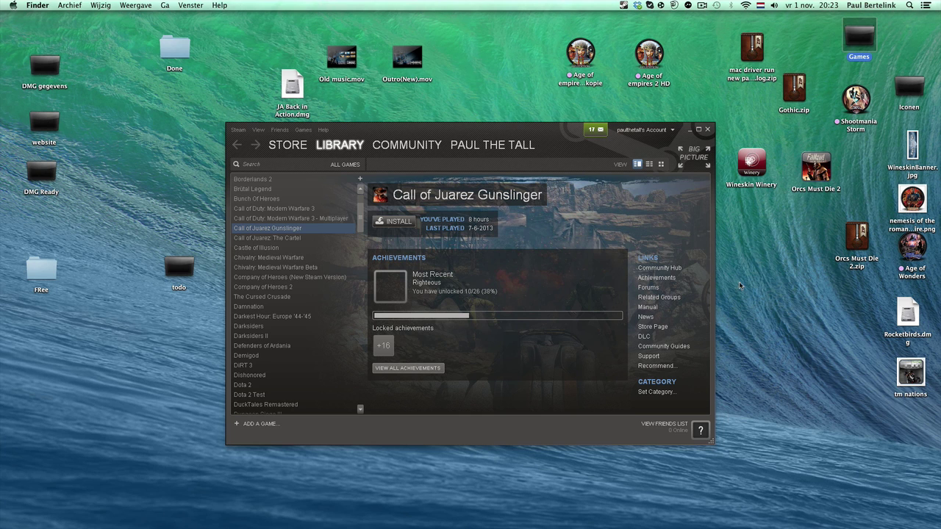
Check the Company of Heroes wrapper's SteamApps/common folder for Company of Heroes Relaunch, then close Finder.
double_click(858, 40)
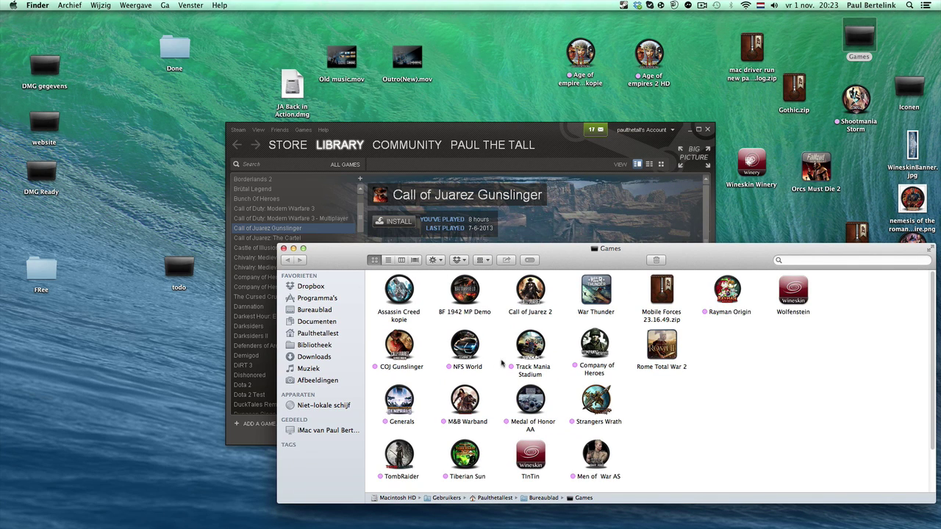
right_click(604, 340)
click(639, 313)
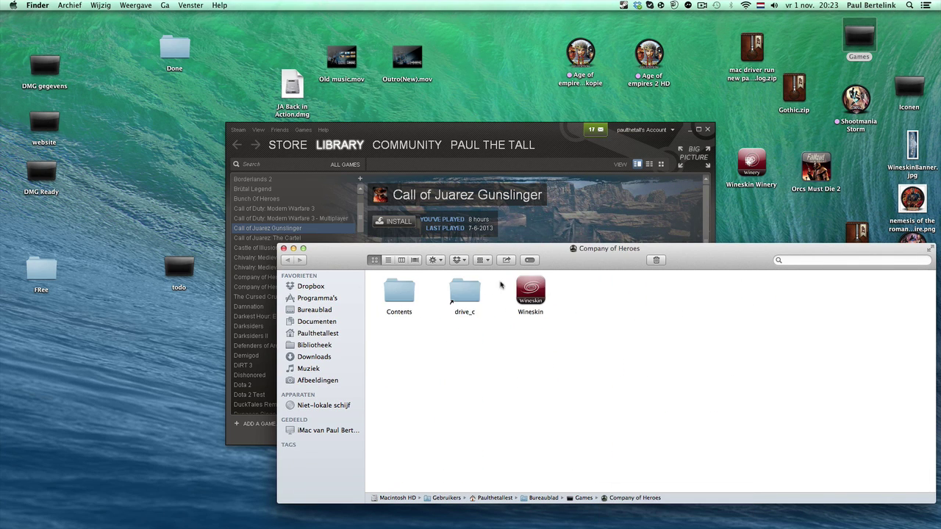
double_click(466, 291)
double_click(399, 291)
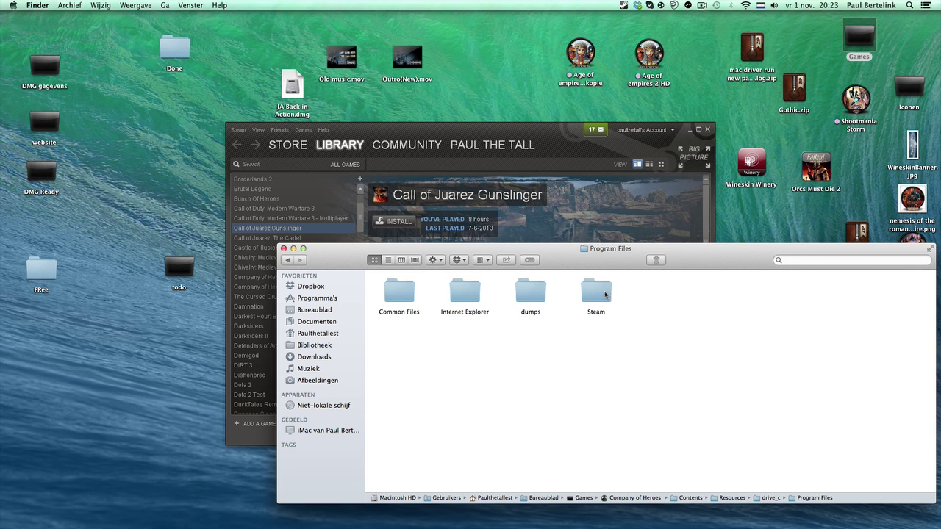
double_click(604, 292)
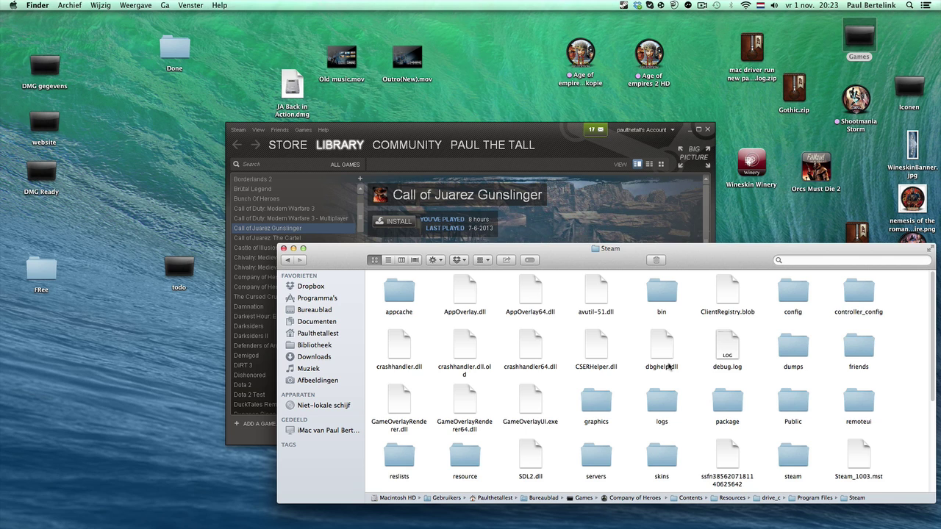
scroll(787, 432, down, 1)
scroll(788, 432, down, 5)
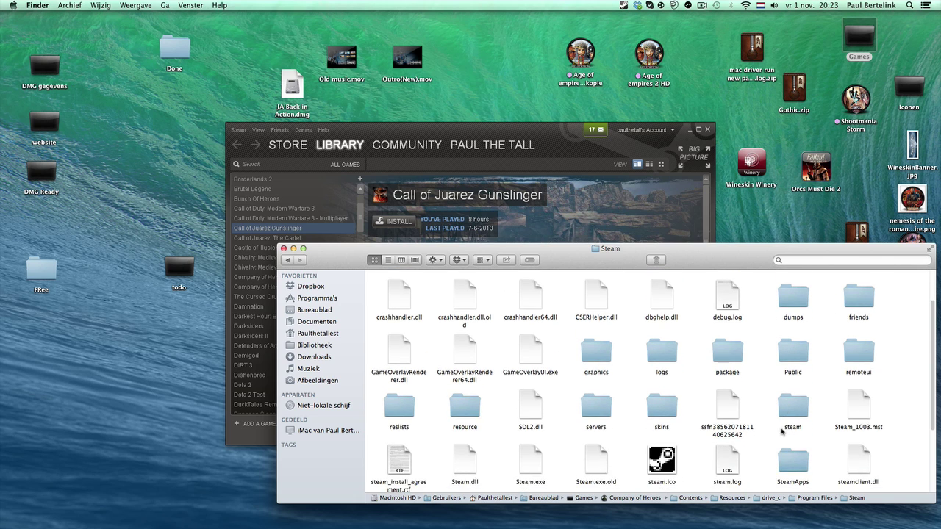
double_click(793, 388)
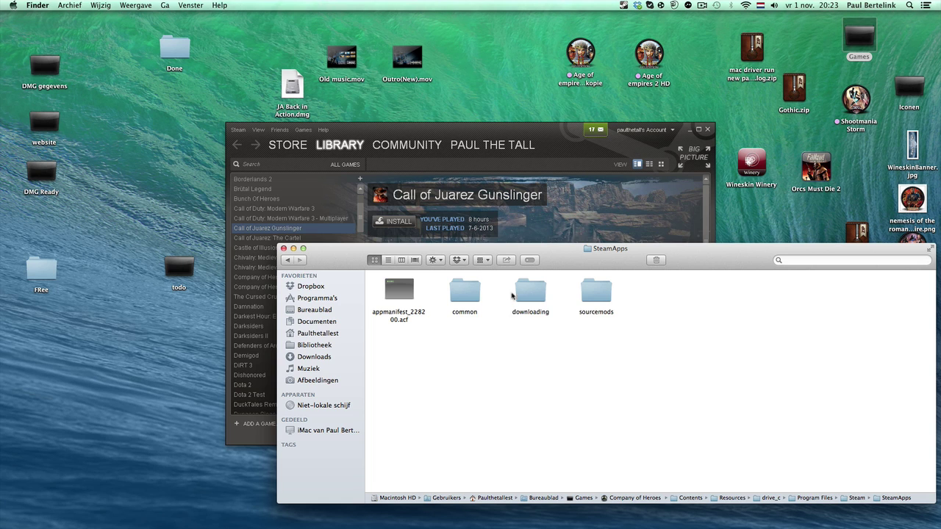
double_click(476, 294)
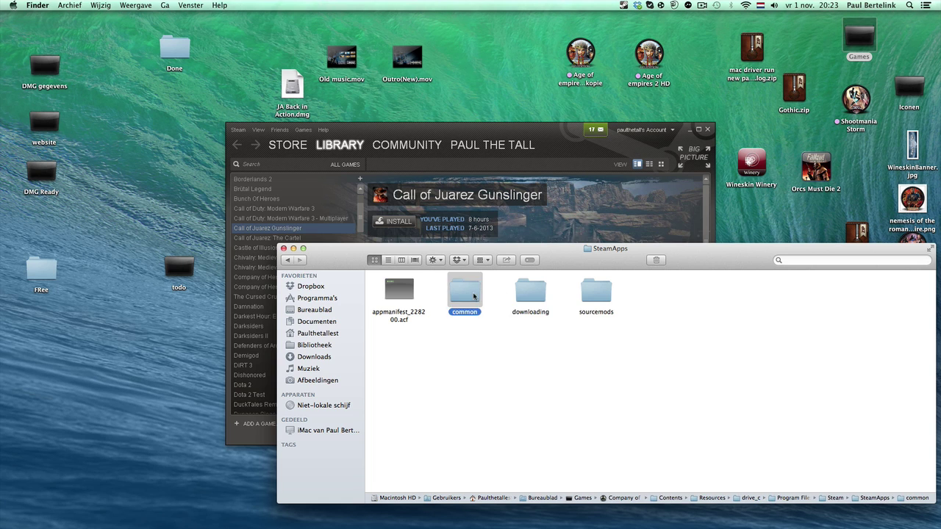
click(283, 248)
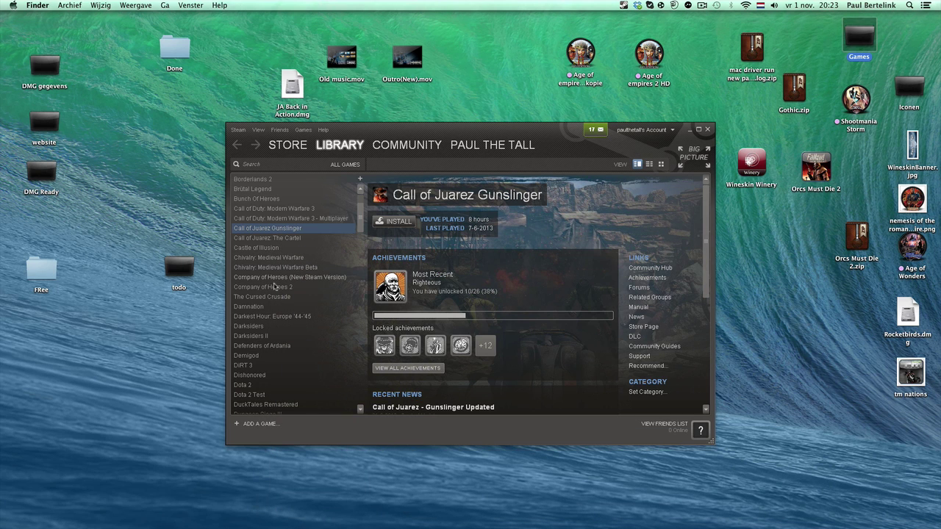
Open Company of Heroes (New Steam Version), preview its 9925 MB install wizard, then cancel.
click(266, 278)
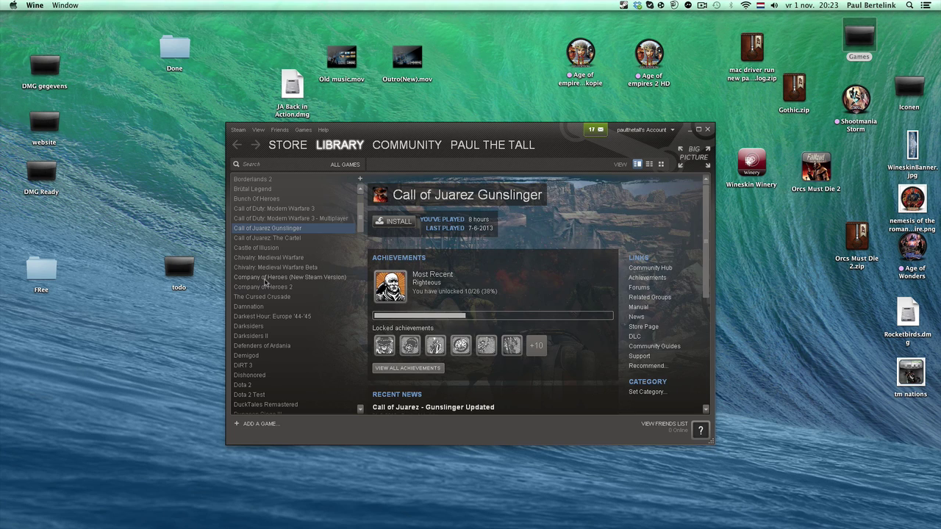
click(394, 220)
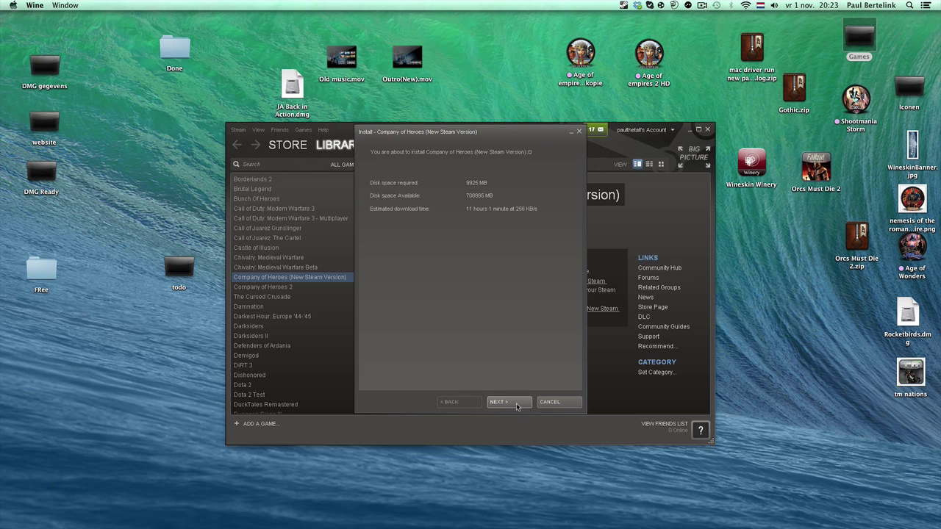
click(516, 406)
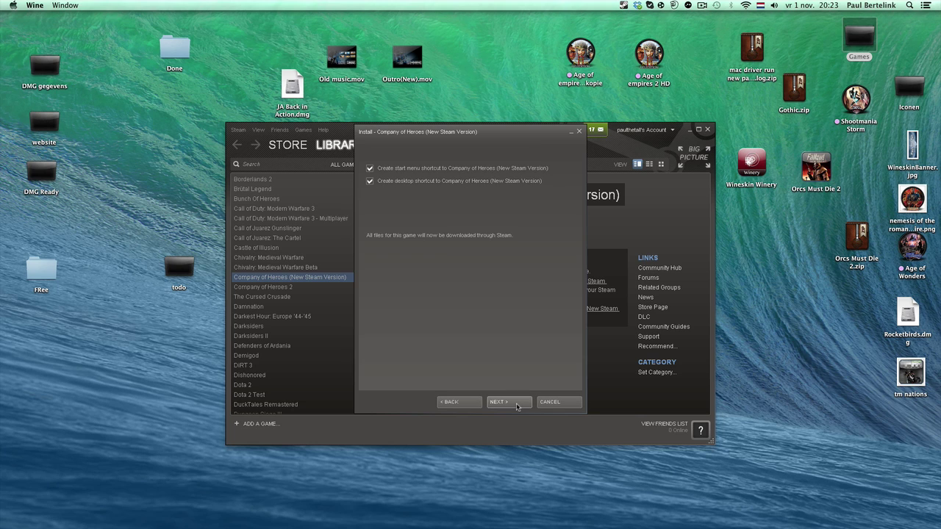
click(492, 403)
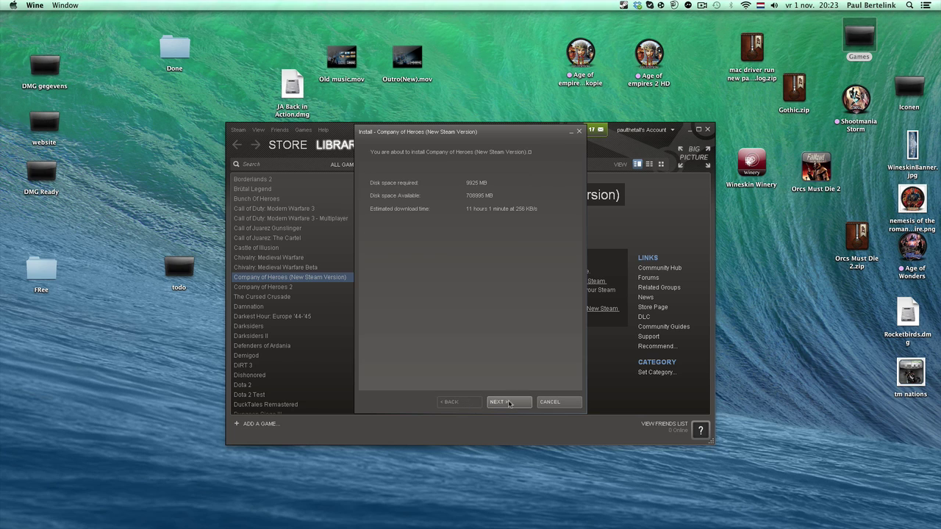
click(565, 402)
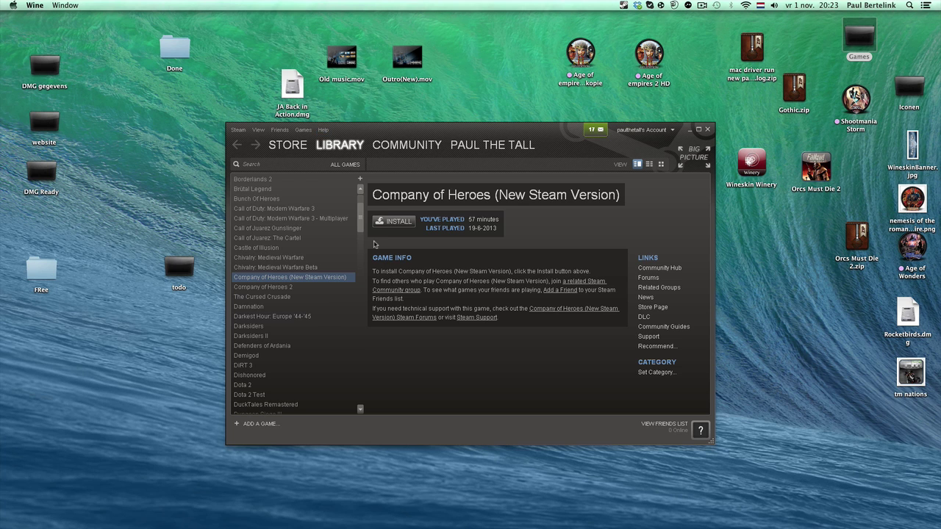
mouse_move(531, 131)
mouse_down()
mouse_move(569, 97)
mouse_move(535, 87)
mouse_move(530, 126)
mouse_up()
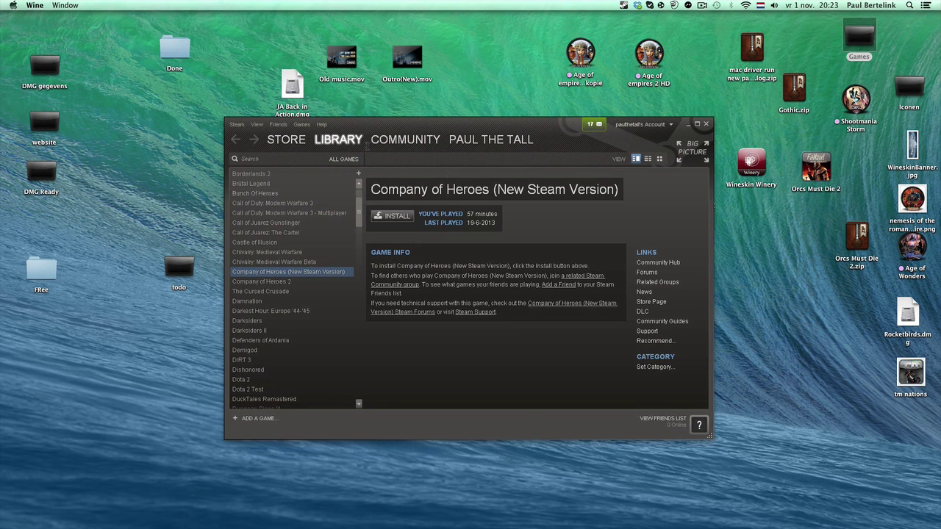